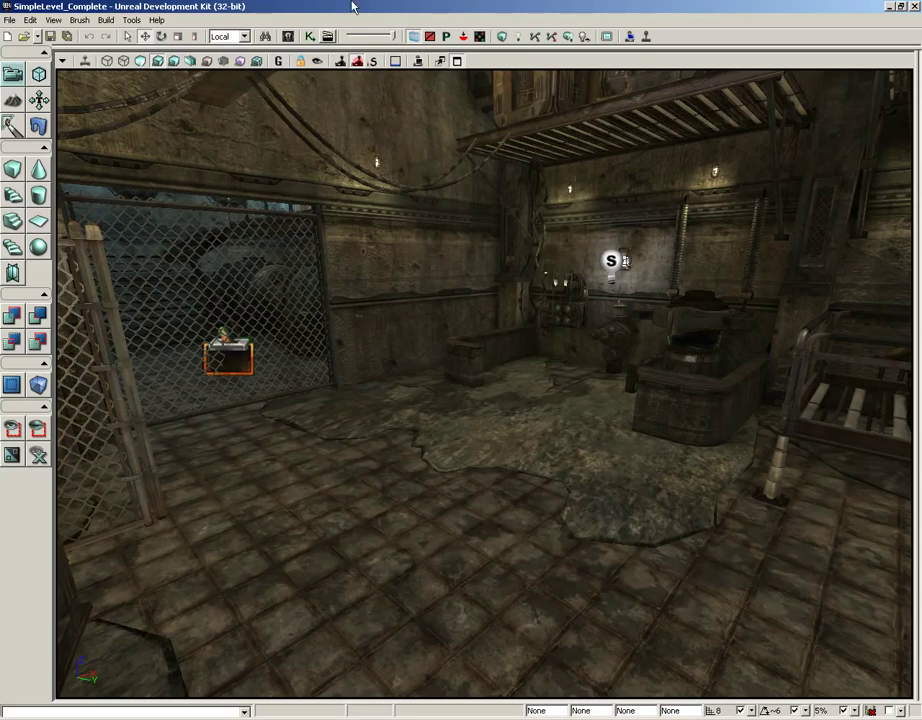
- Open the Content Browser and create a copy of the SKM_Cube skeletal mesh in the physics_assets package named SKM_Cube_softbody
click(290, 37)
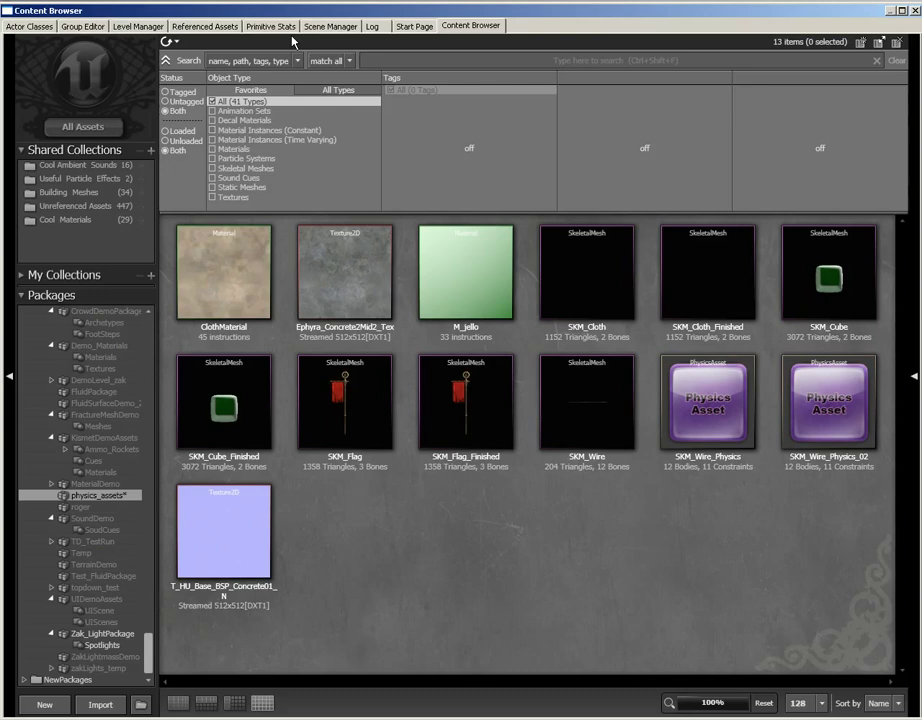
click(818, 288)
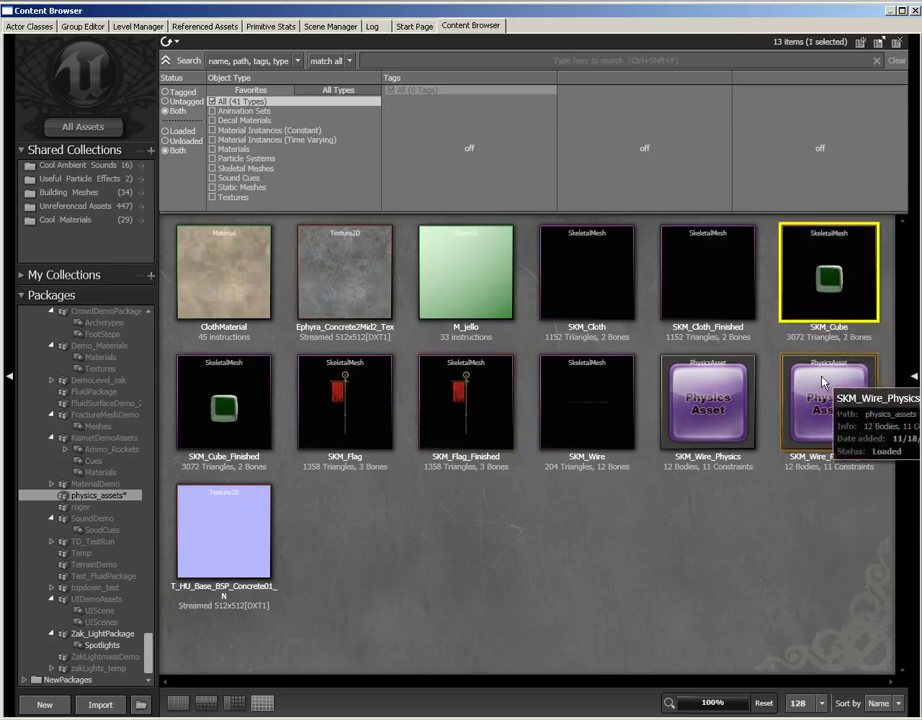
right_click(799, 274)
click(682, 359)
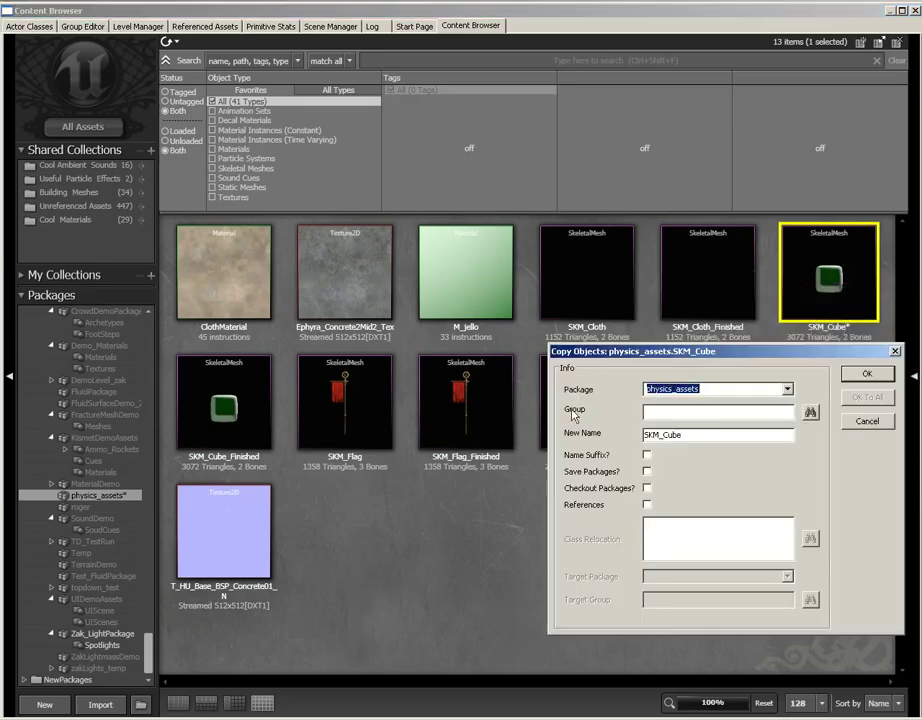
click(696, 438)
text(_s)
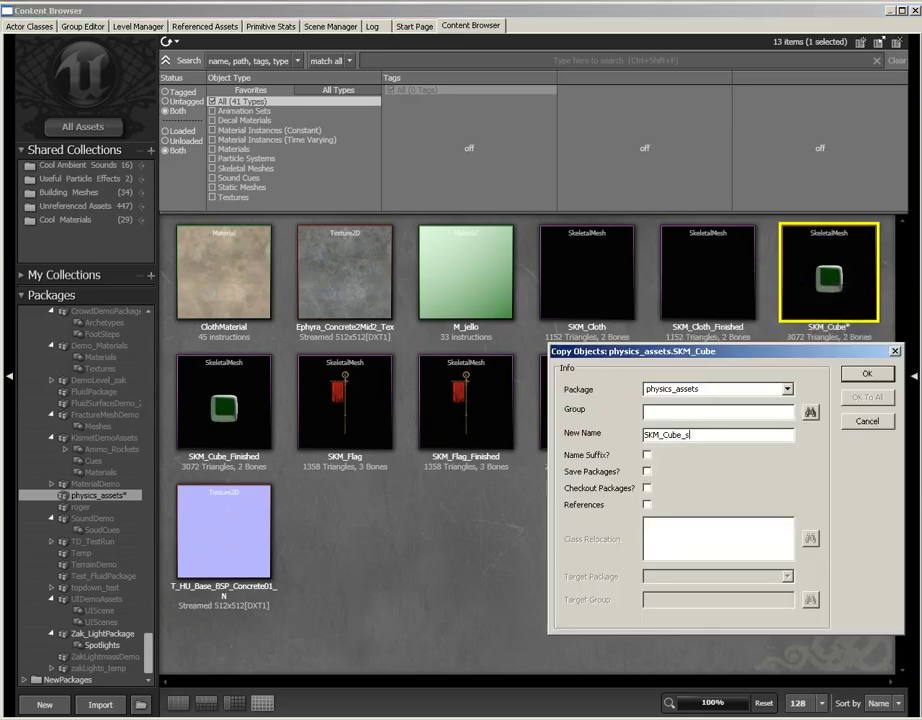
text(oftBody)
key(Return)
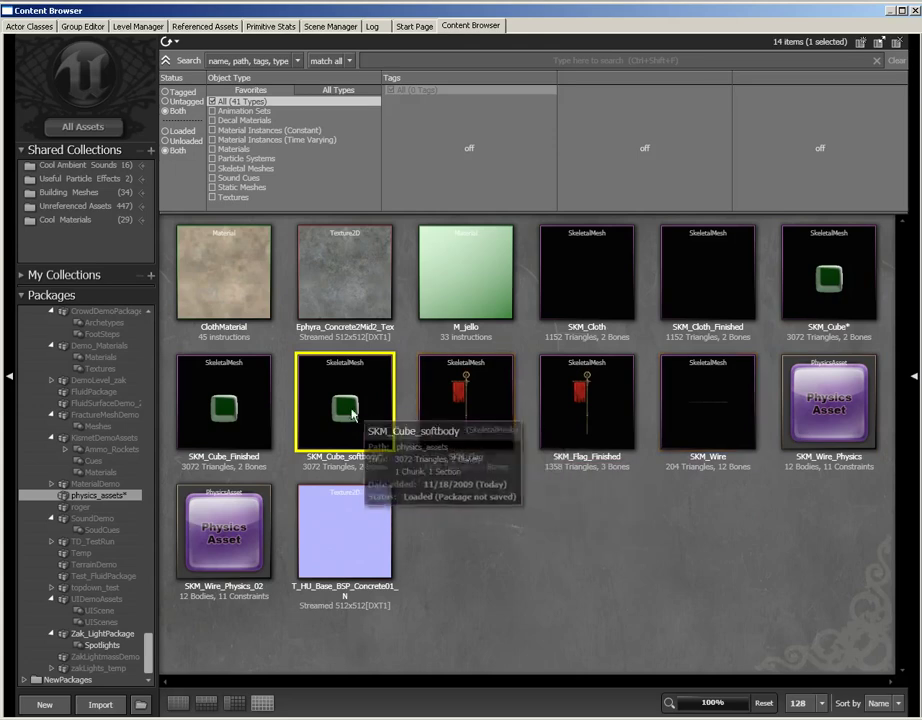
- Open SKM_Cube_softbody in the AnimSet Editor and inspect the cube from several sides and distances
double_click(346, 410)
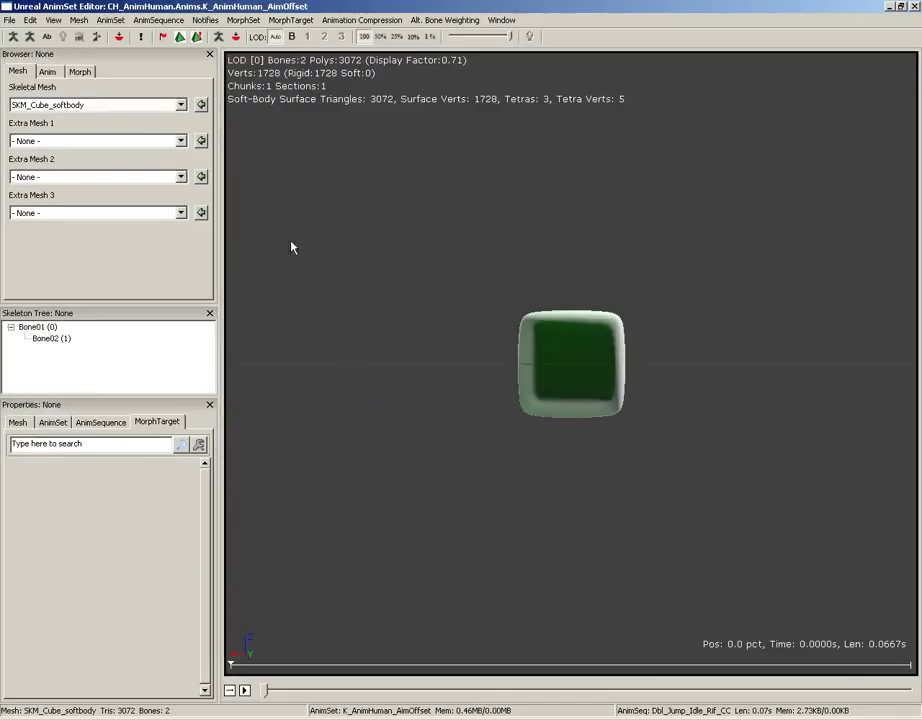
drag(690, 300, 621, 358)
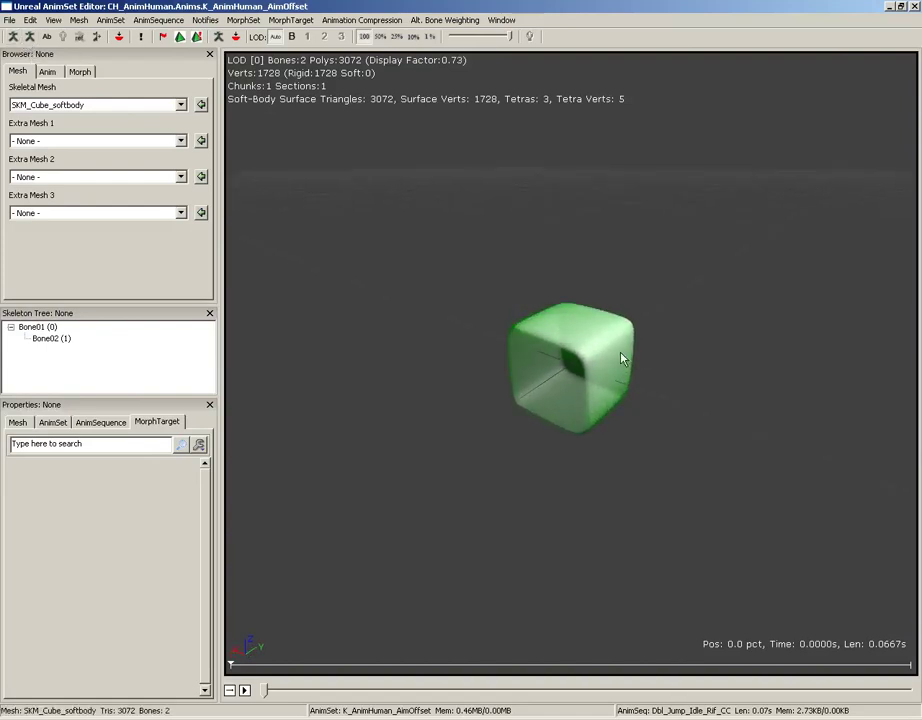
drag(744, 244, 245, 154)
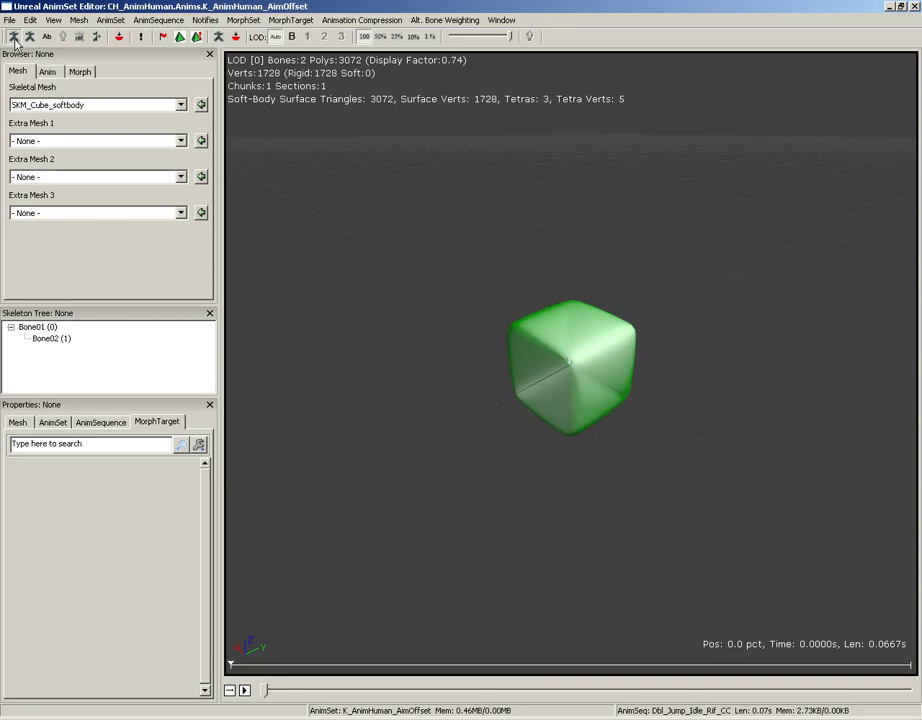
scroll(781, 240, up, 6)
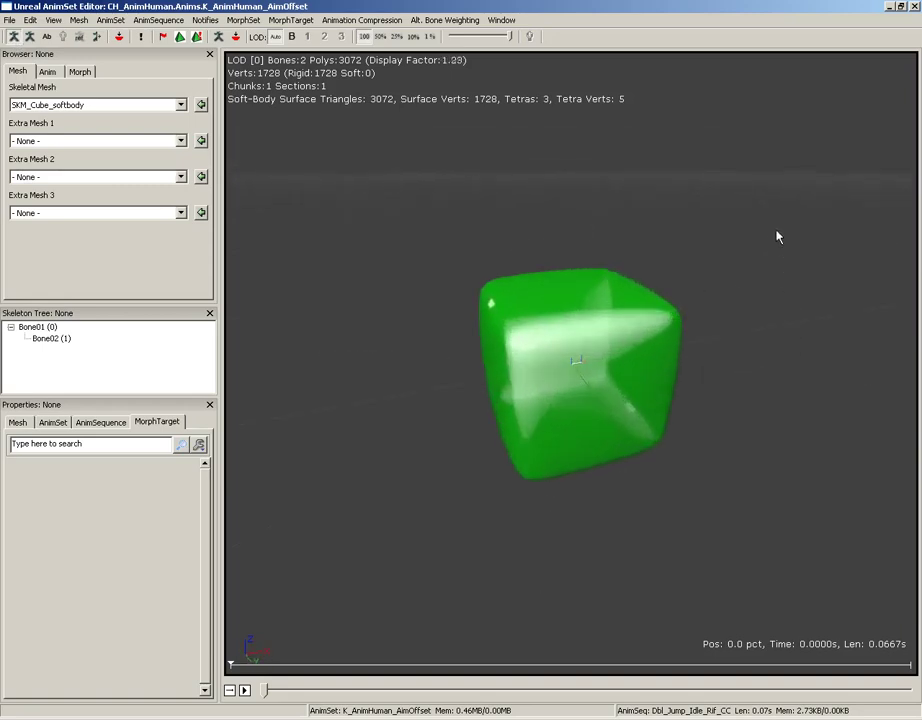
drag(786, 320, 624, 380)
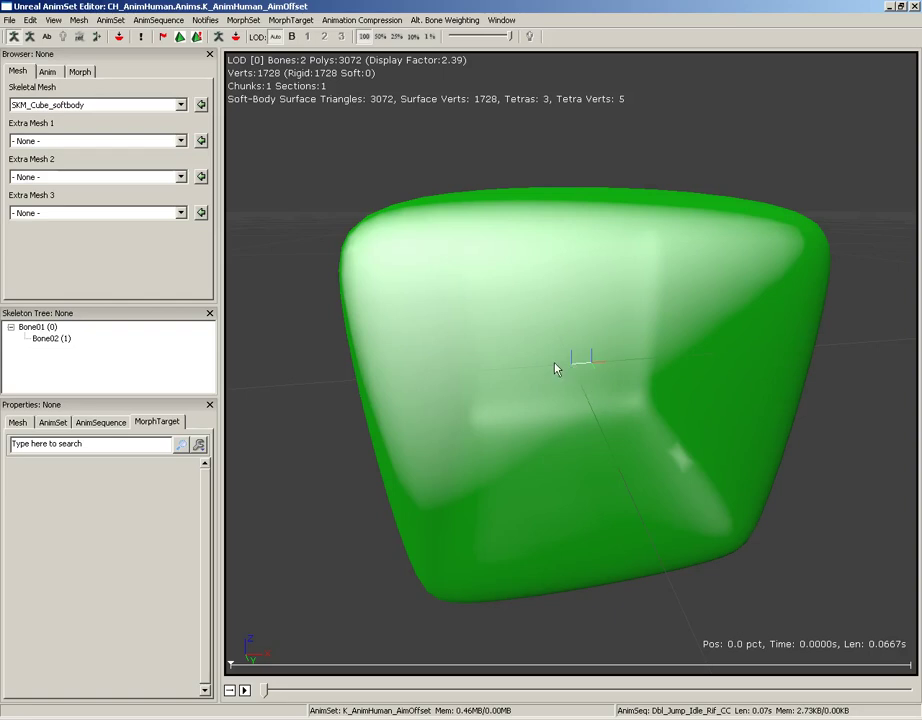
scroll(700, 180, up, 3)
scroll(730, 175, down, 8)
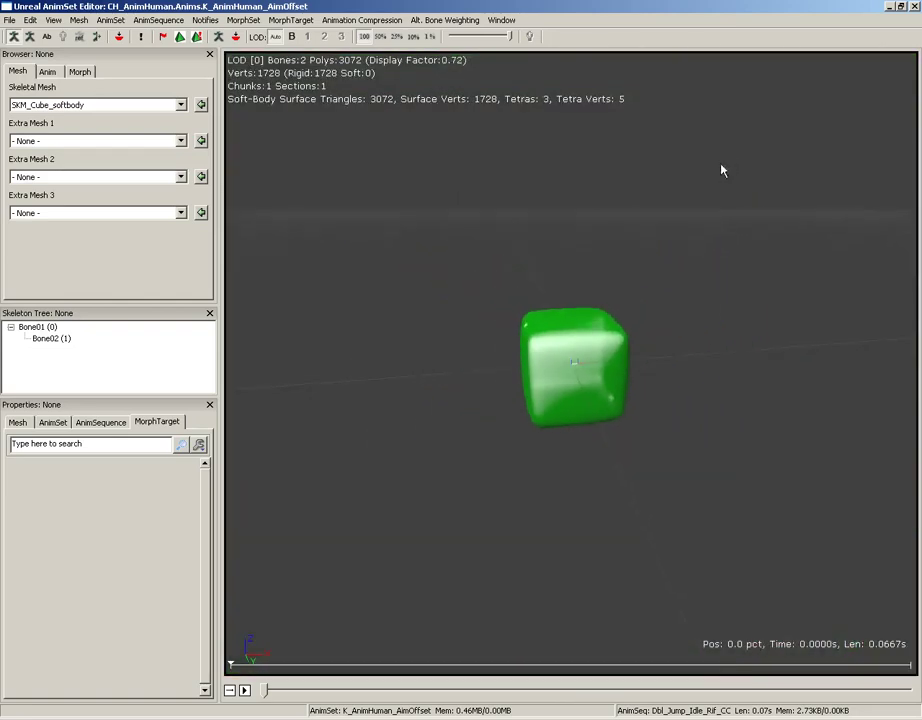
drag(722, 171, 470, 160)
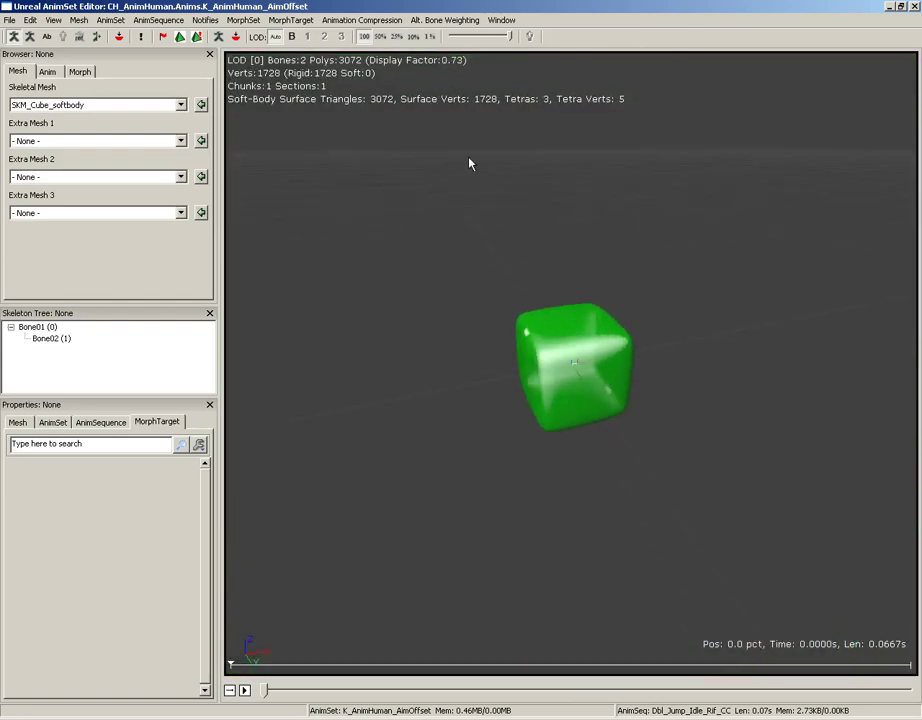
- Enable Force CPU Skinning in the mesh properties of SKM_Cube_softbody
click(26, 426)
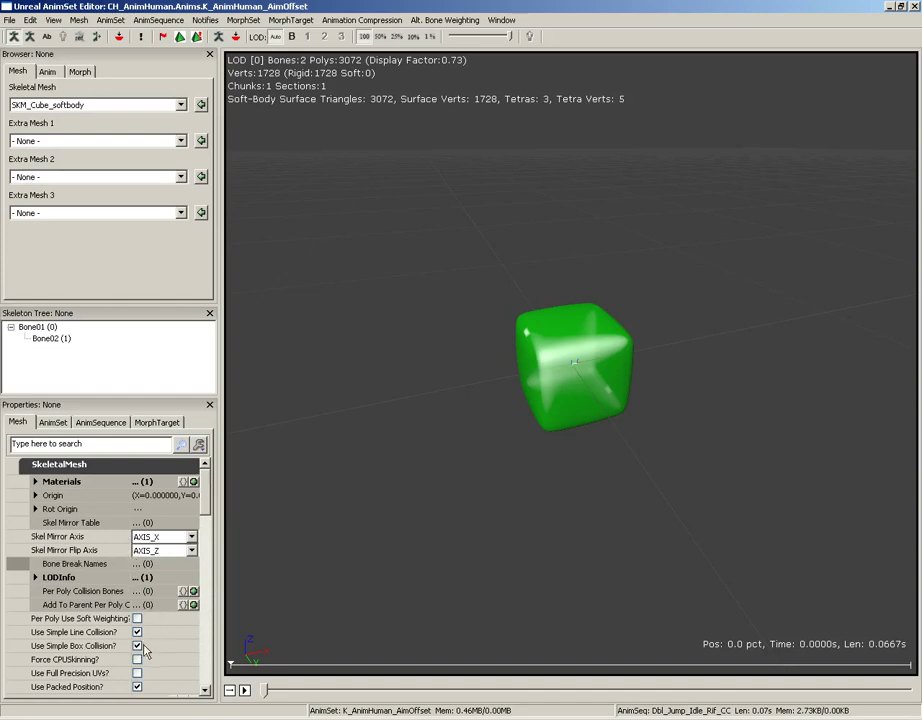
click(140, 649)
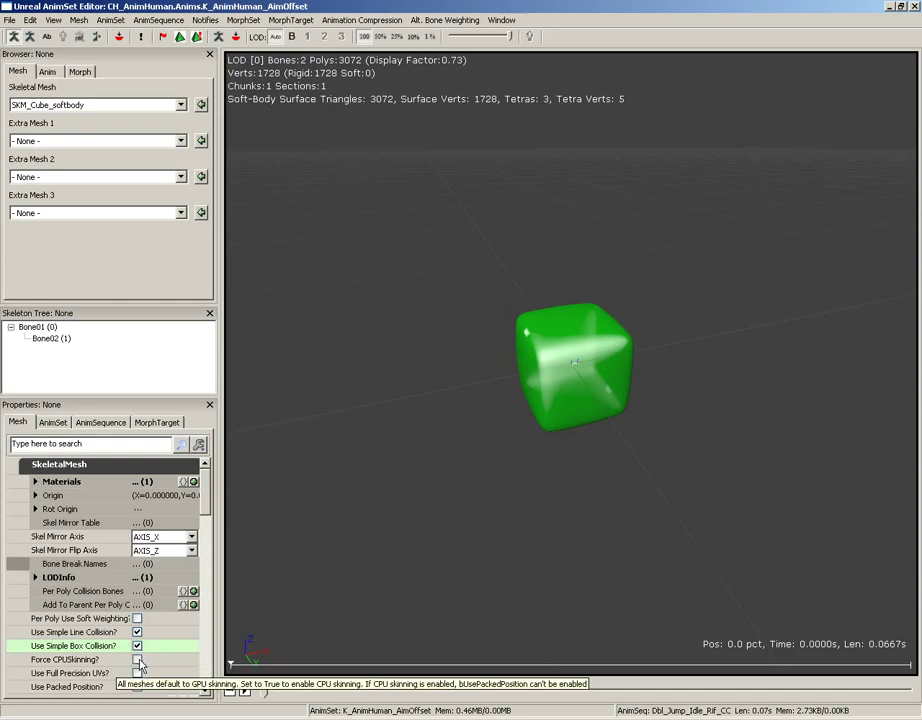
click(138, 660)
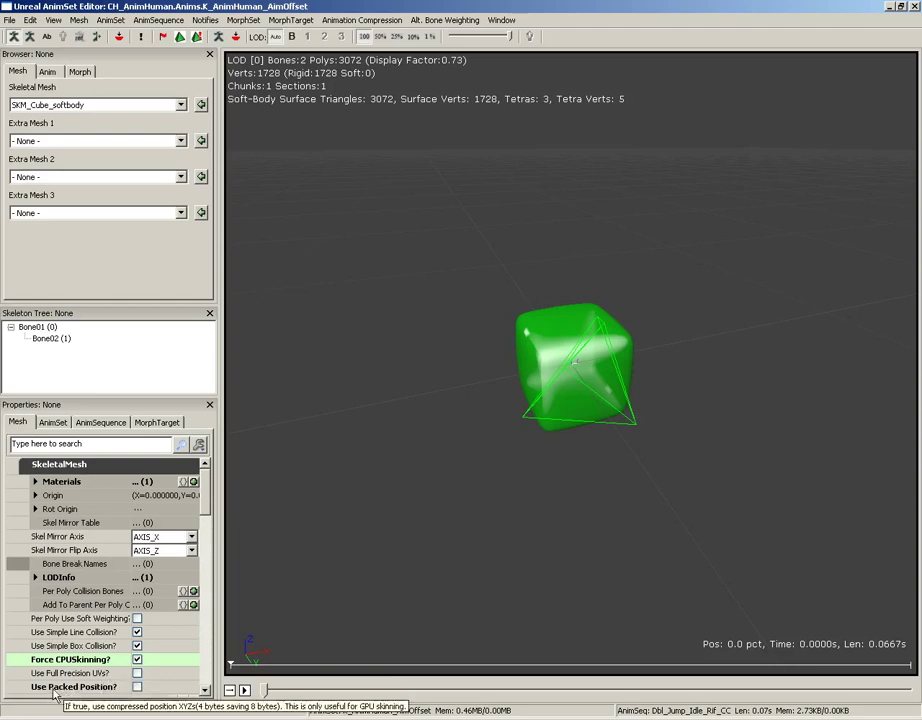
- Add an entry to the mesh's Soft Body Bones list and assign it Bone01
drag(358, 551, 431, 463)
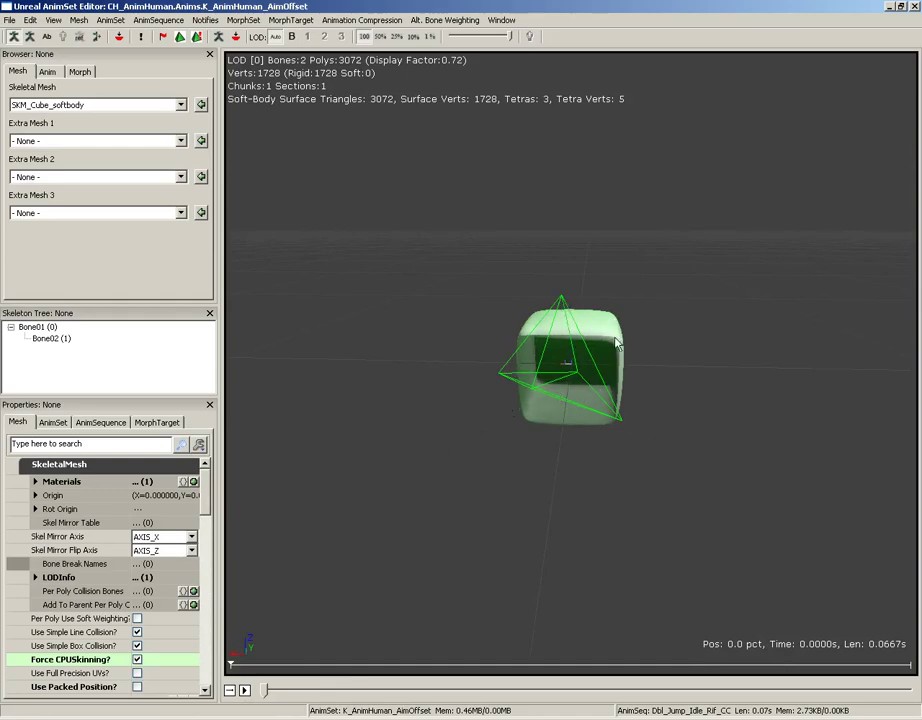
drag(628, 405, 270, 500)
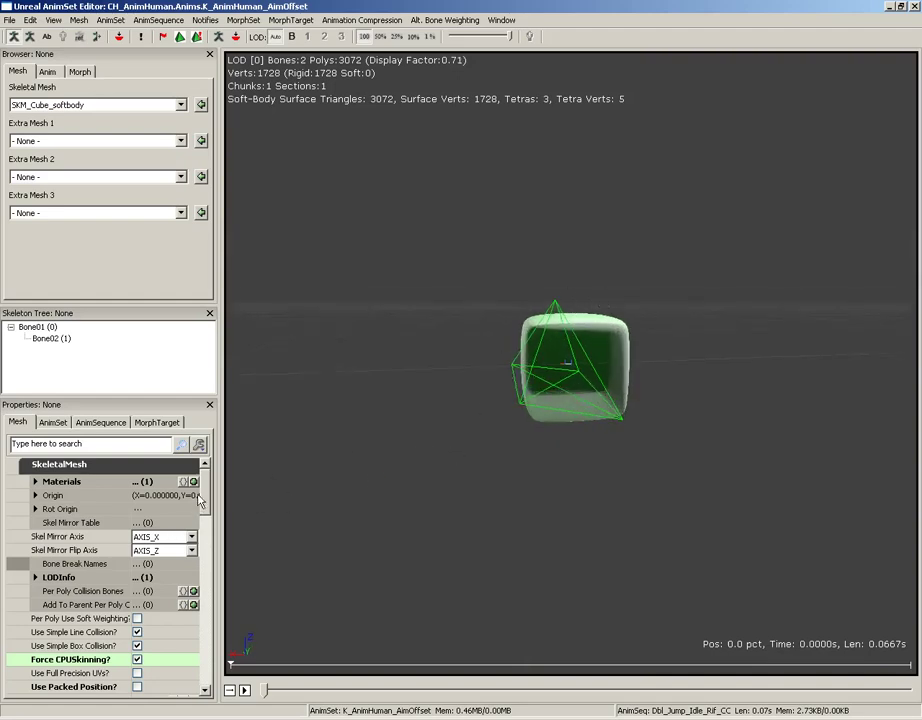
scroll(190, 525, down, 6)
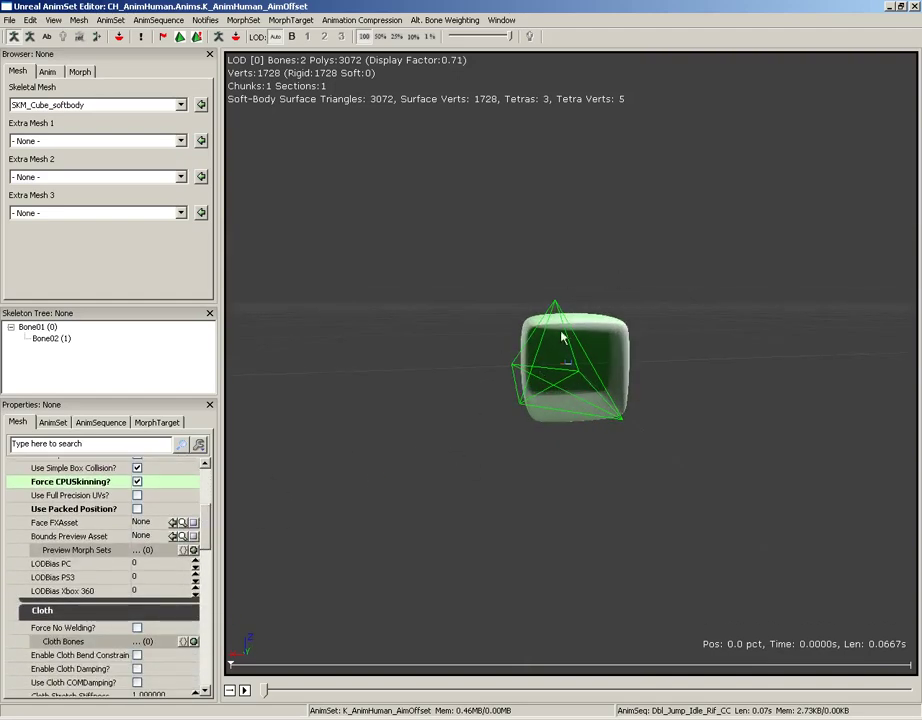
drag(208, 525, 199, 636)
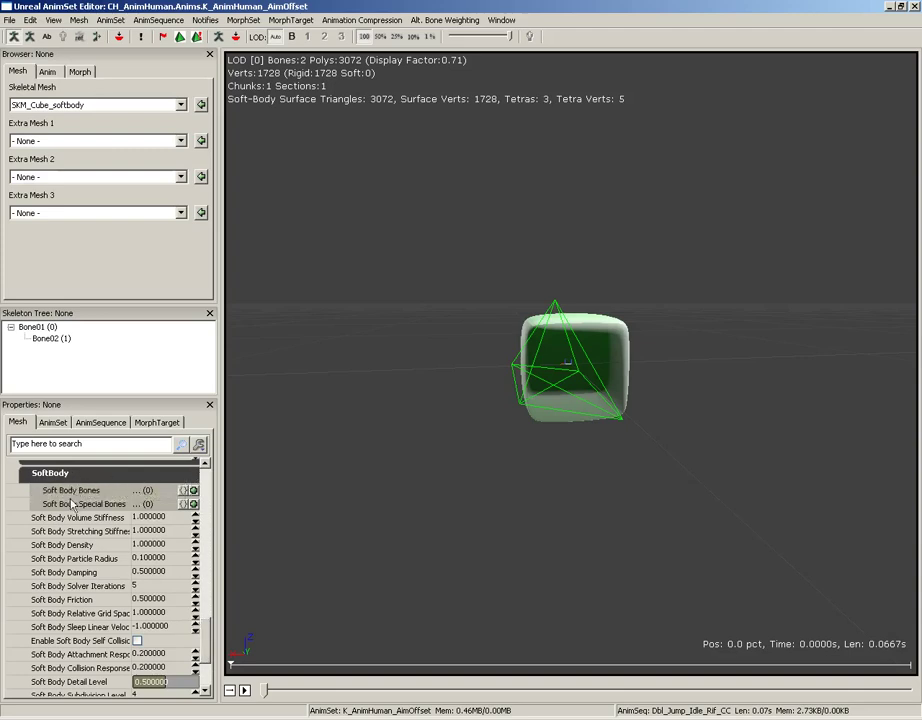
mouse_move(56, 497)
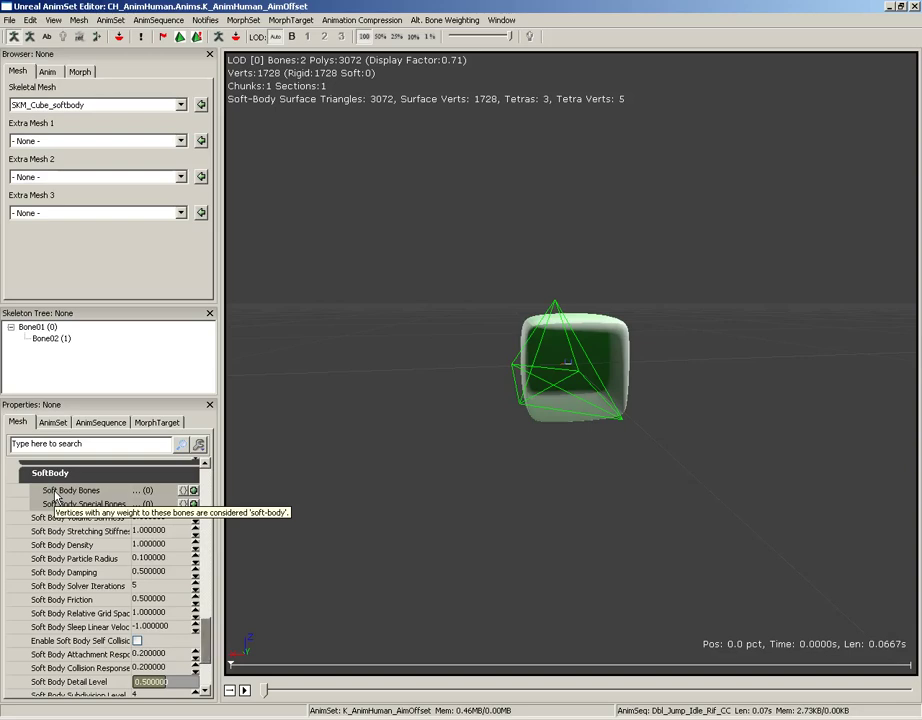
click(194, 491)
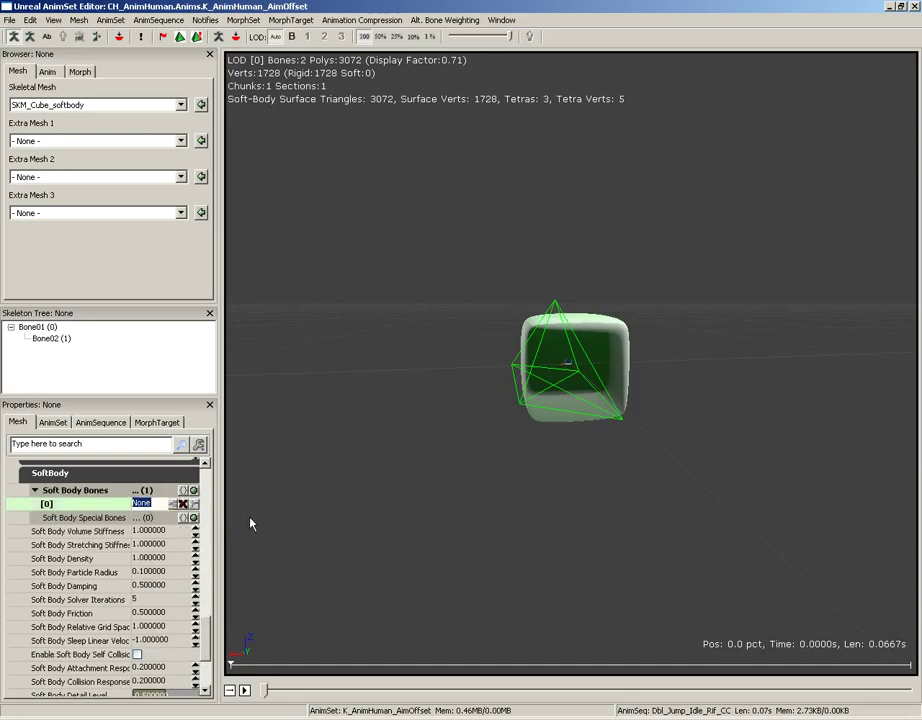
text(Bone01)
key(Return)
- Set the cube's Soft Body Detail Level to 1
drag(380, 452, 563, 305)
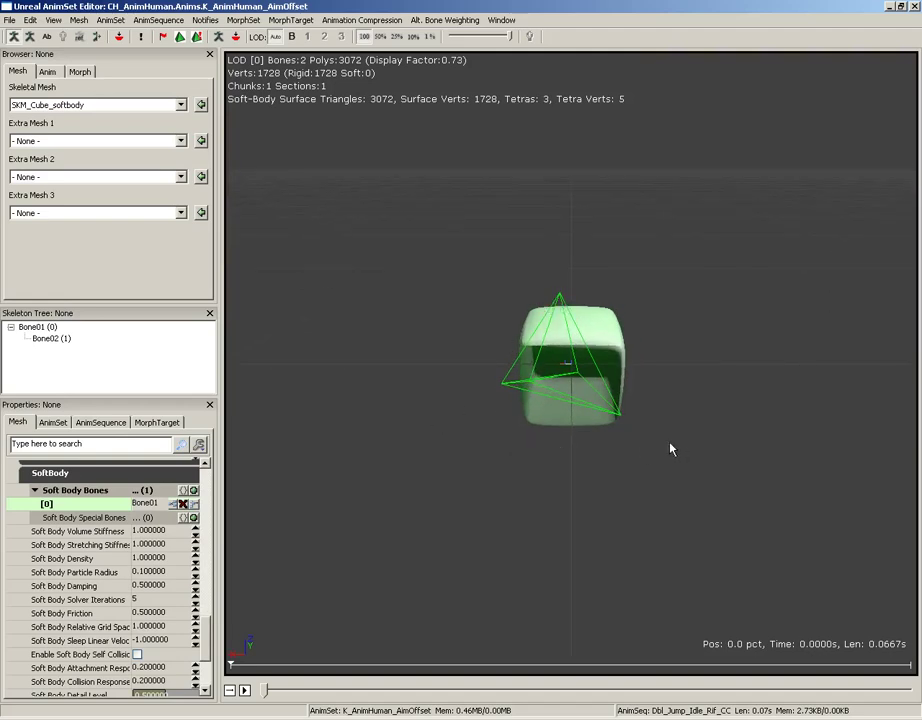
drag(661, 447, 515, 437)
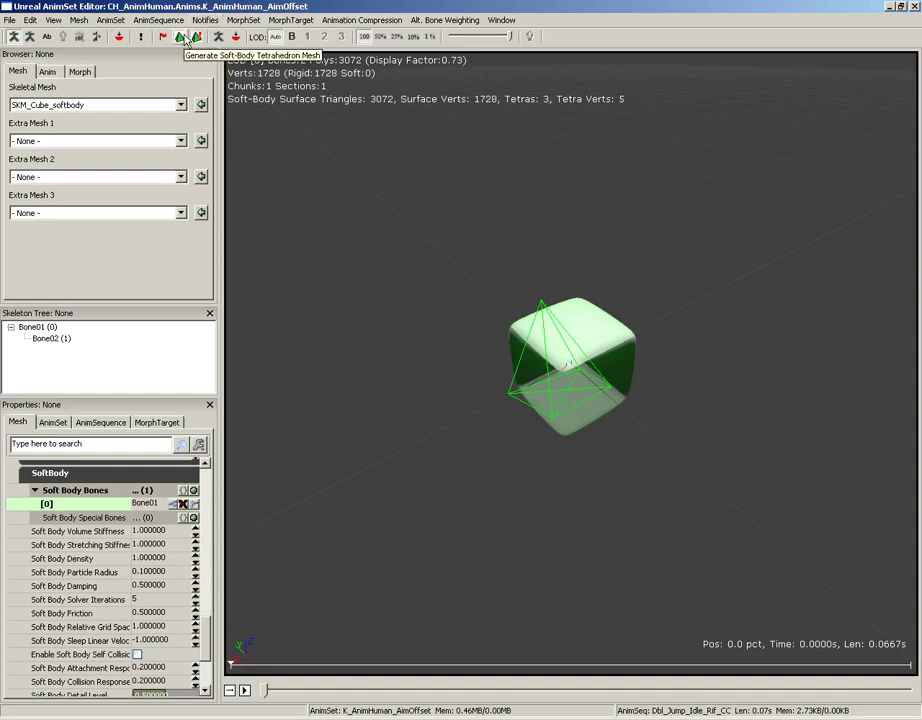
drag(508, 393, 314, 346)
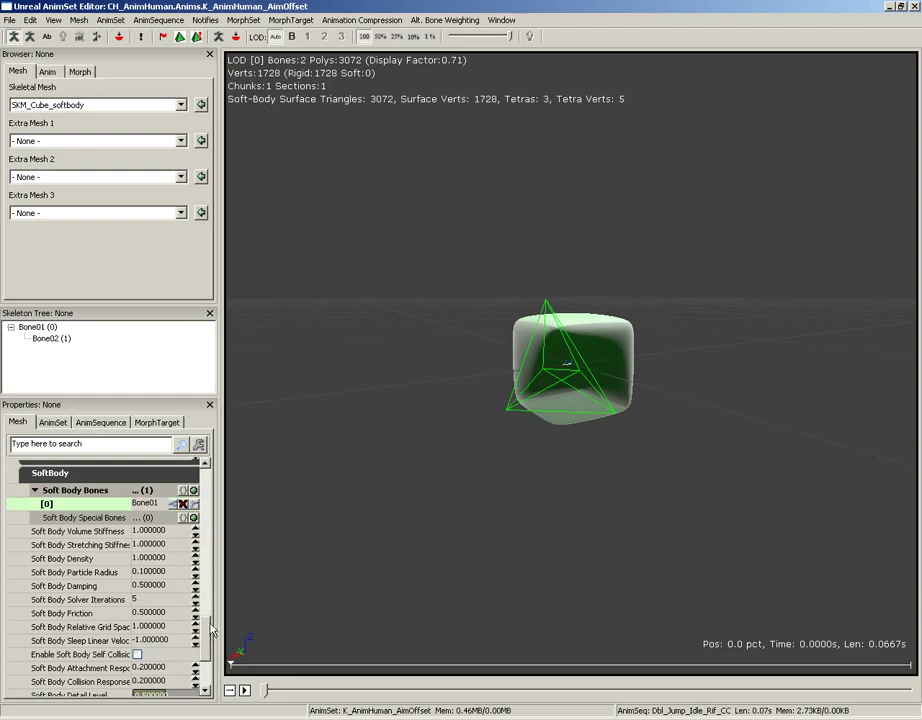
scroll(209, 632, down, 1)
scroll(209, 632, down, 8)
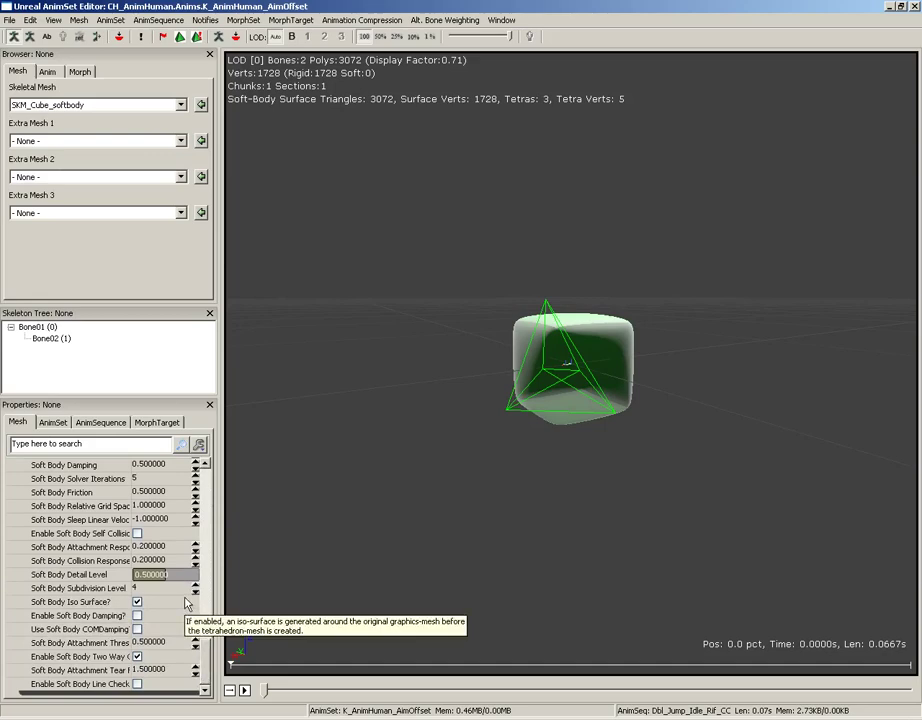
click(155, 575)
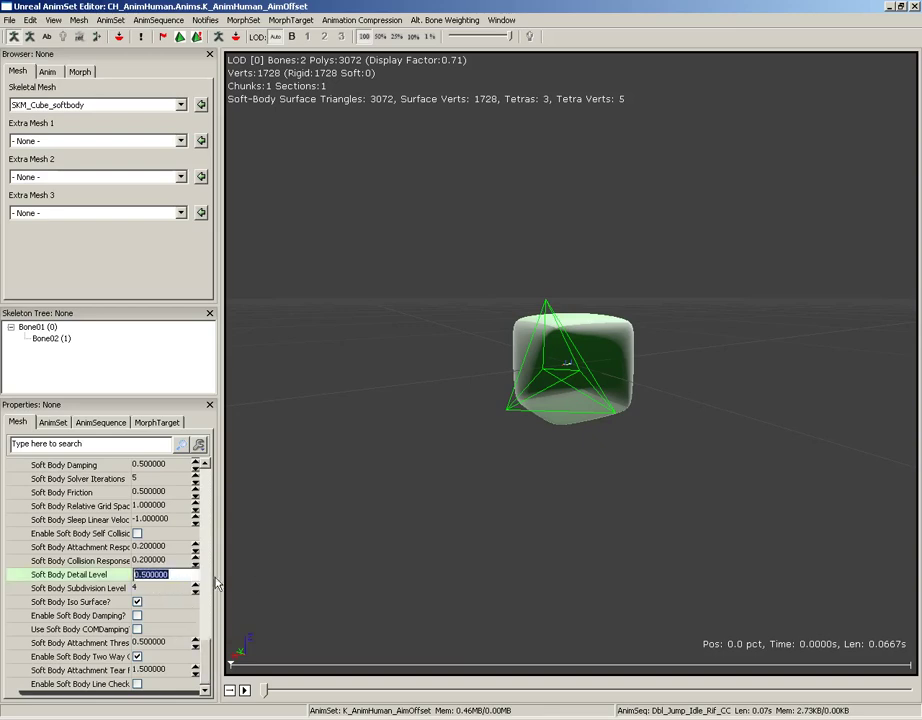
text(1)
key(Return)
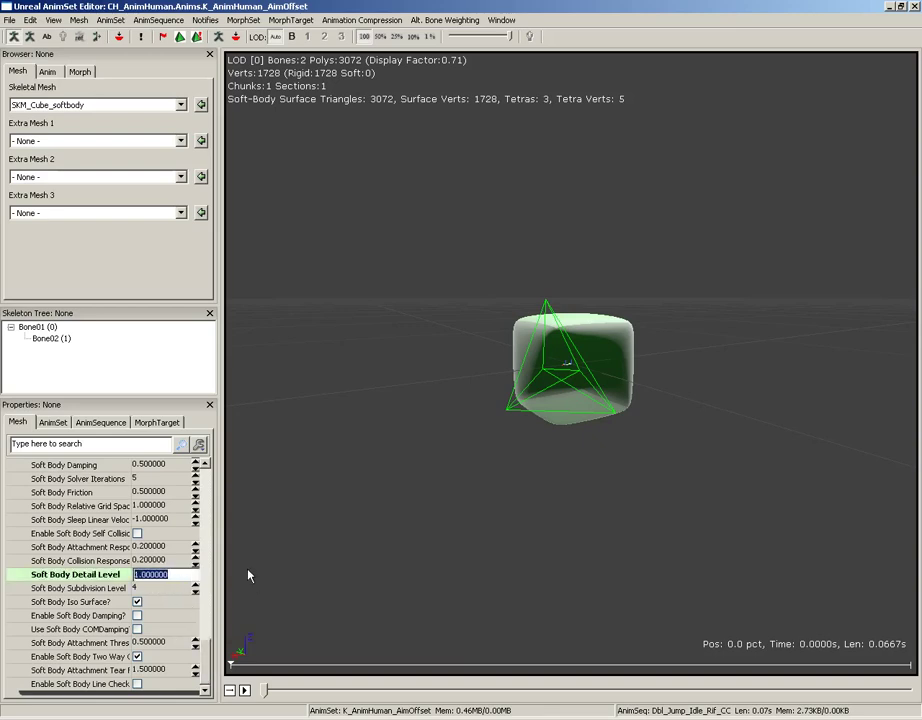
- Set the Soft Body Subdivision Level to 9 and generate the cube's soft-body tetrahedron mesh
click(150, 588)
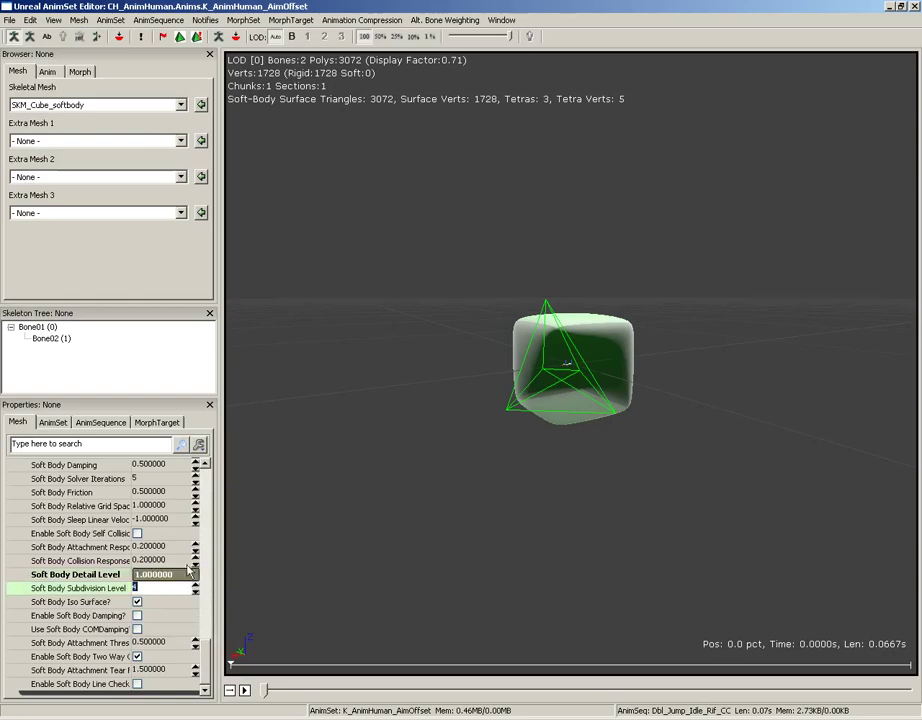
text(3)
key(Return)
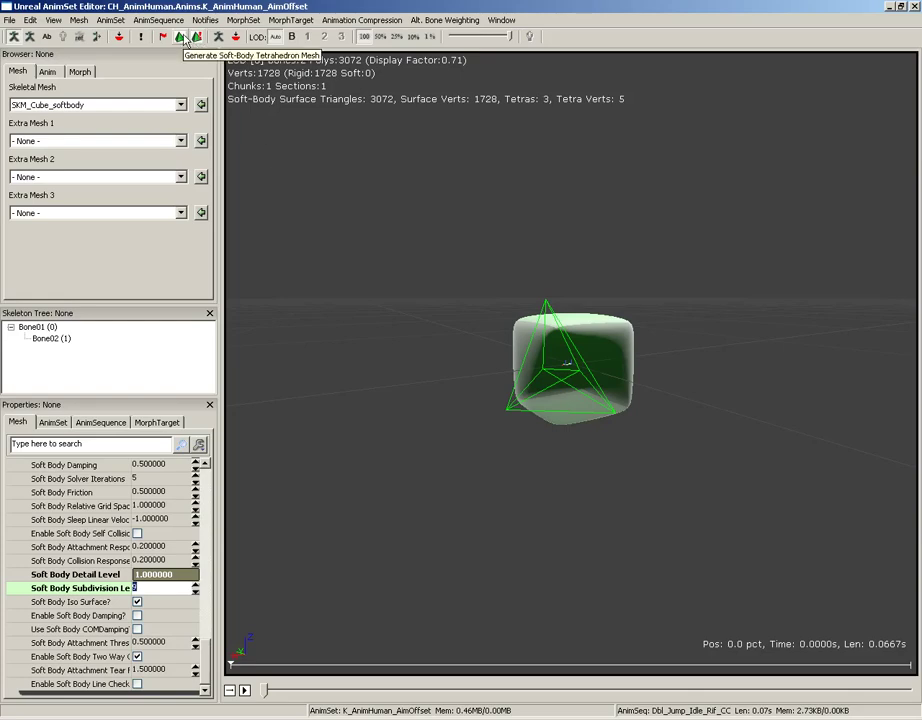
click(185, 40)
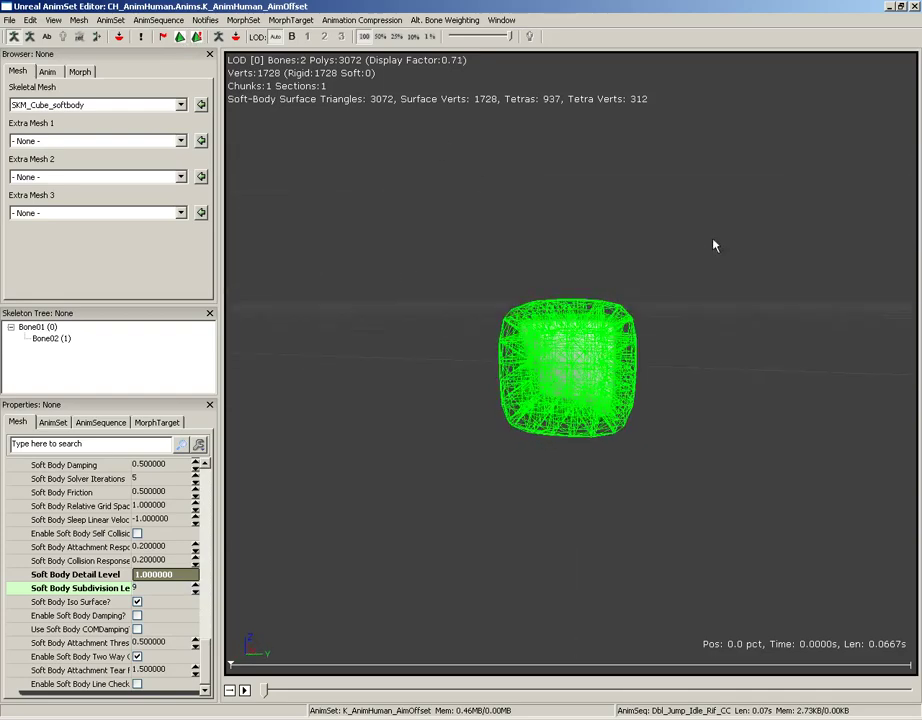
drag(728, 211, 418, 240)
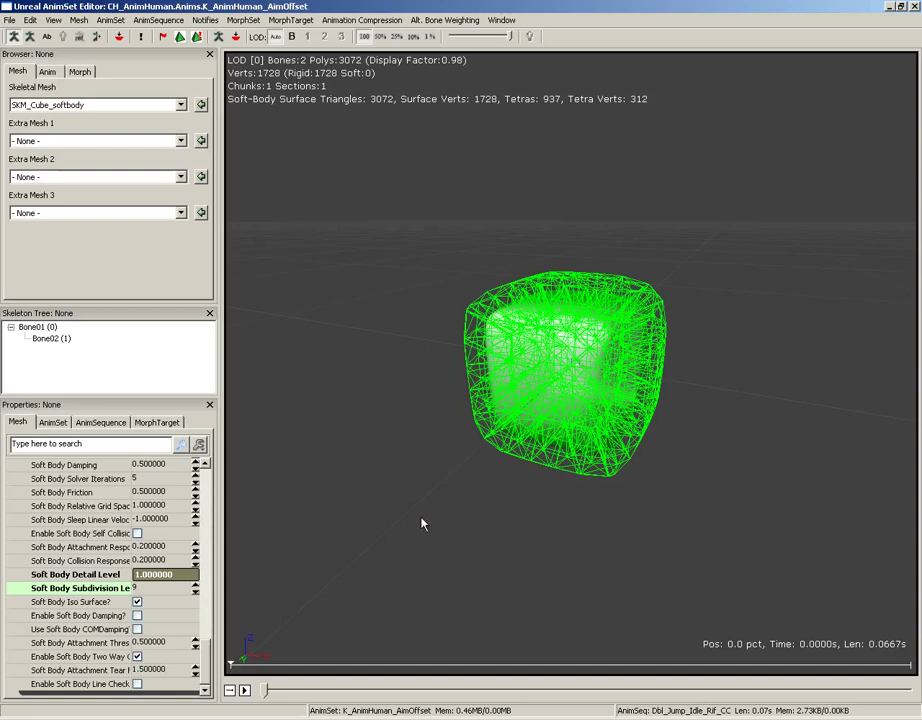
- Set the cube mesh's Soft Body Stretching Stiffness to 0.25
scroll(210, 650, up, 1)
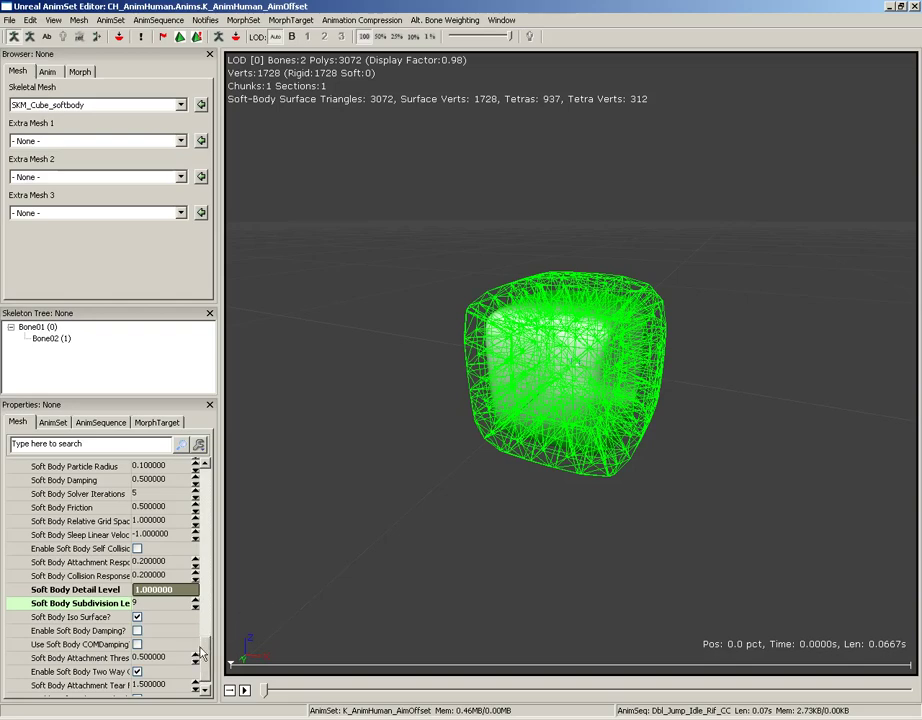
drag(205, 655, 205, 633)
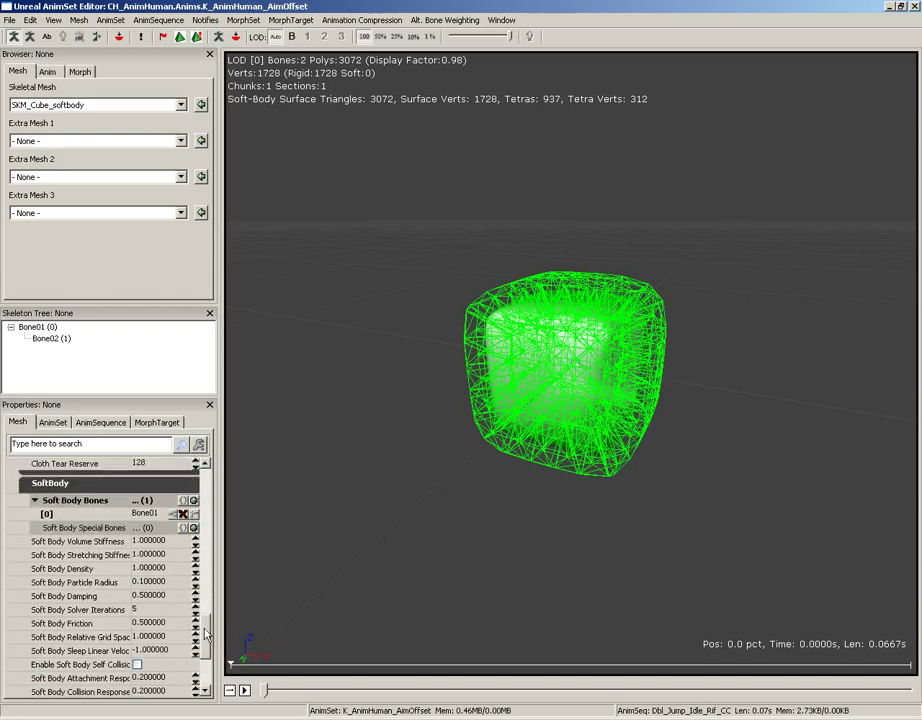
click(152, 541)
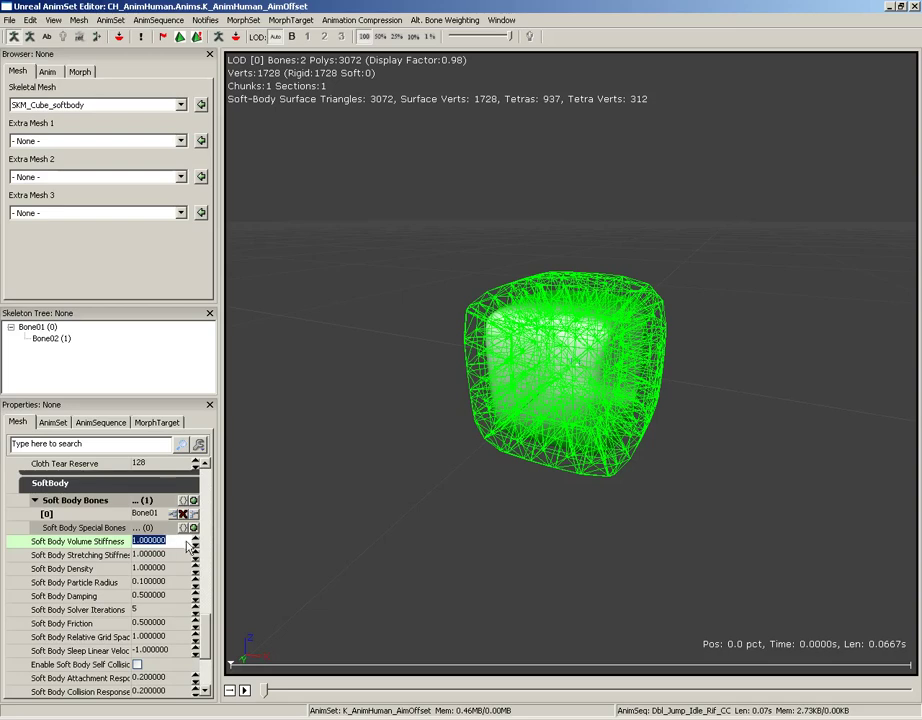
key(Tab)
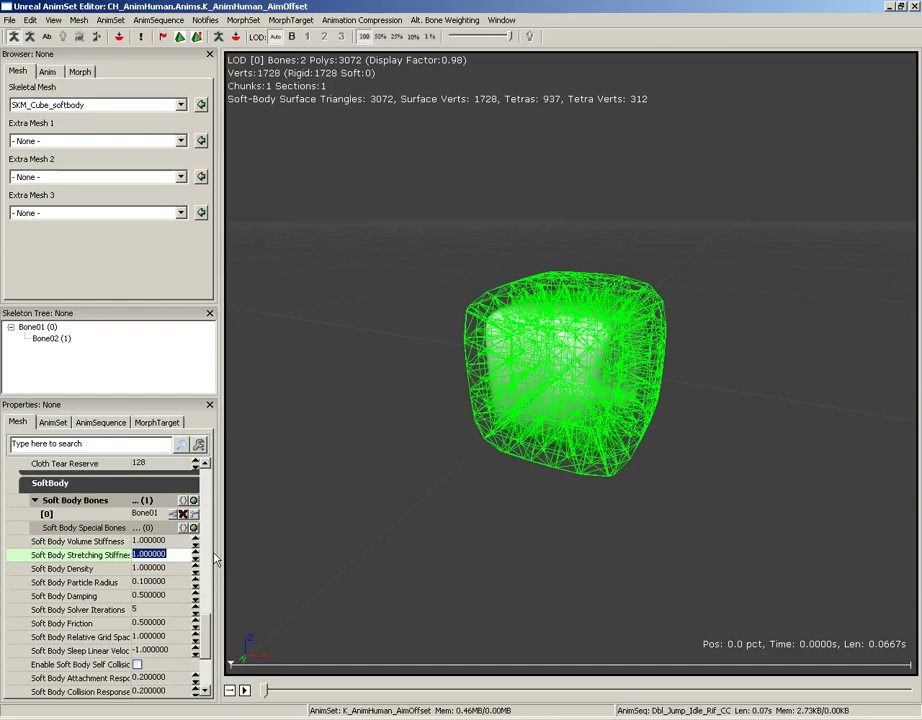
text(0.25)
key(Return)
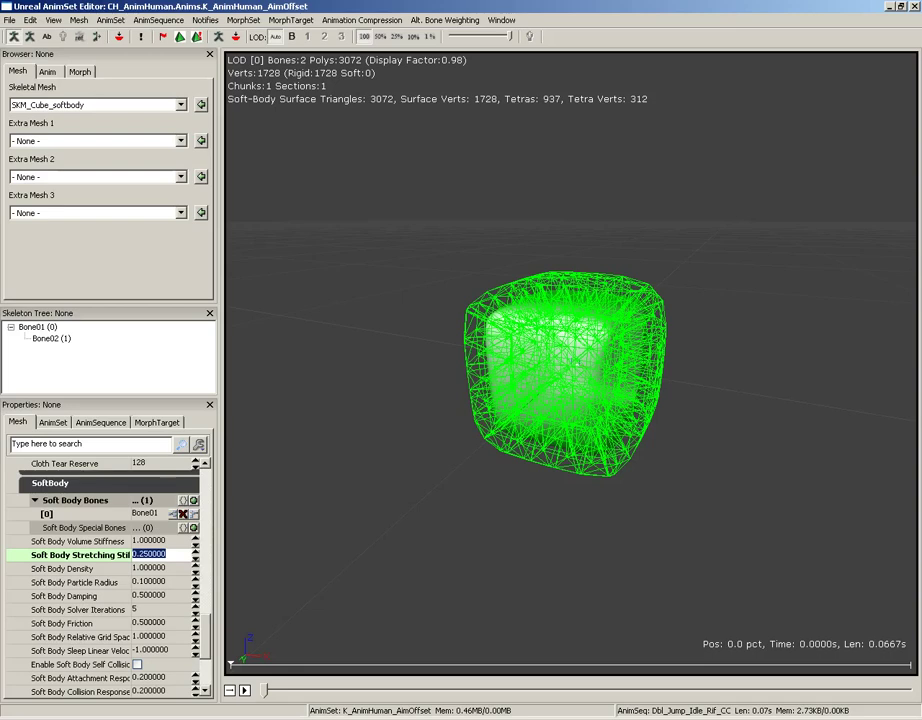
- Try a Soft Body Particle Radius of 1 on the cube mesh and restore it to 0.1
click(150, 581)
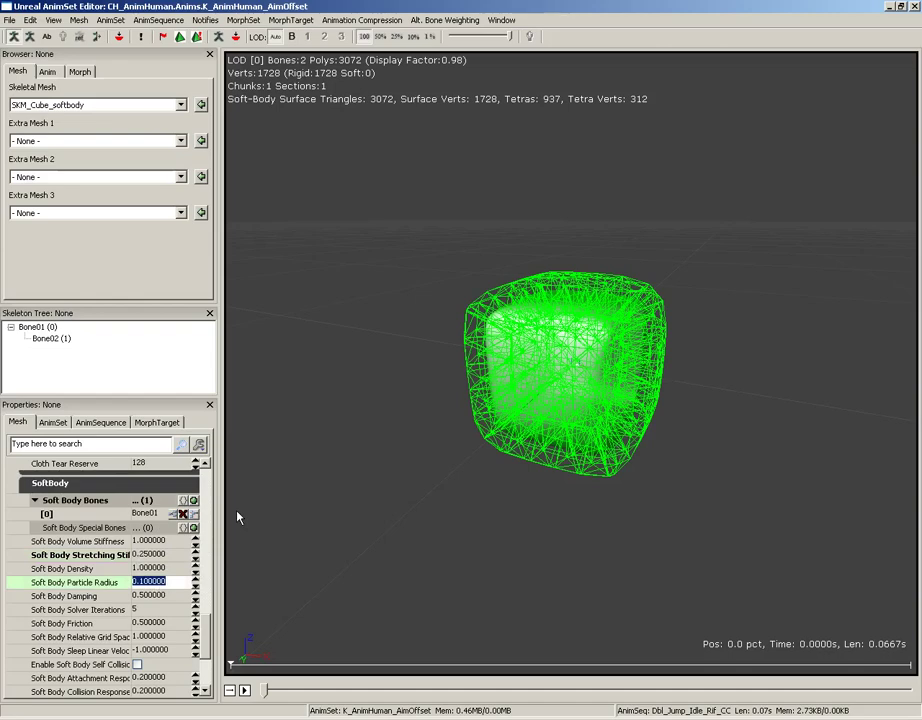
click(170, 585)
double_click(170, 588)
text(1)
key(Return)
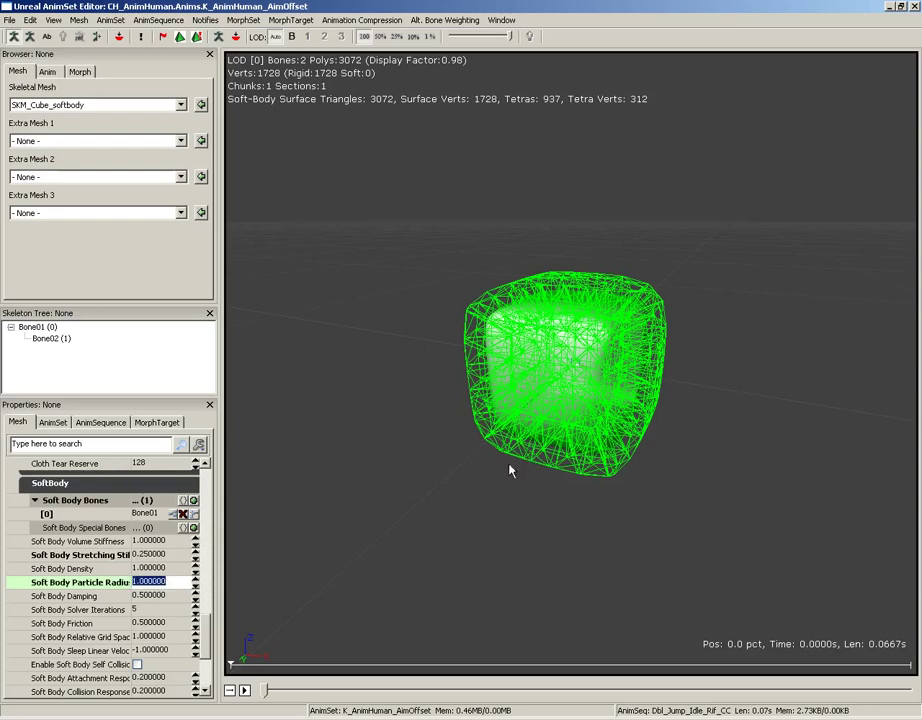
drag(510, 469, 670, 456)
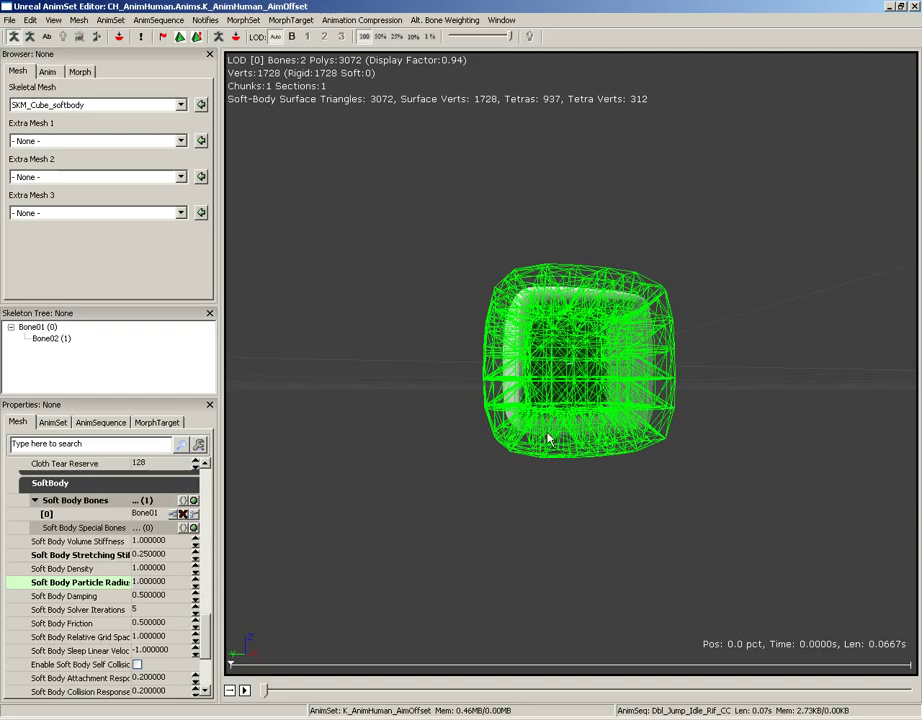
click(177, 583)
text(0.1)
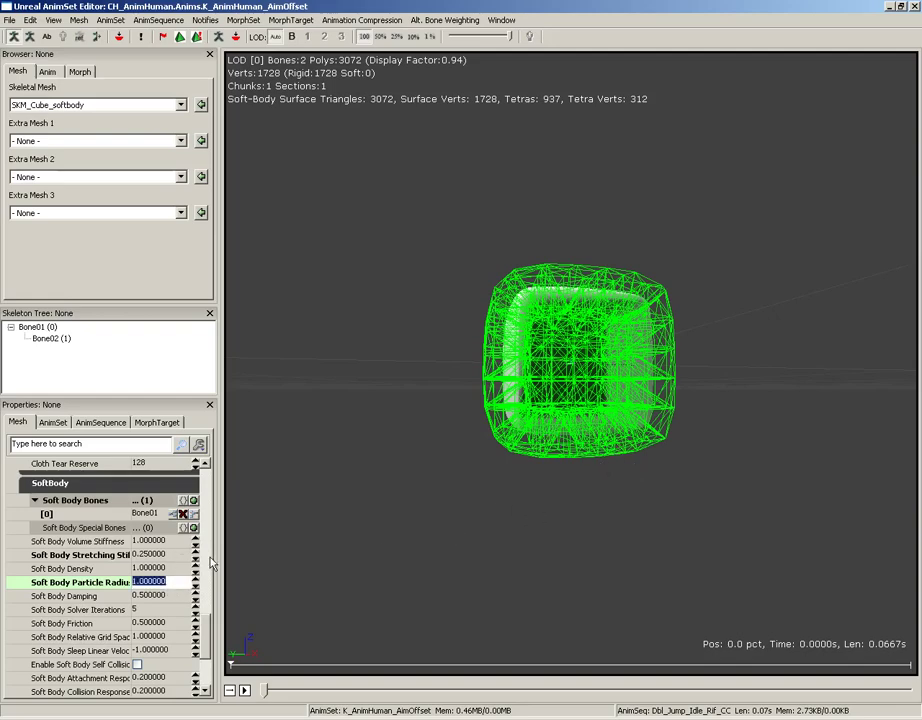
key(Return)
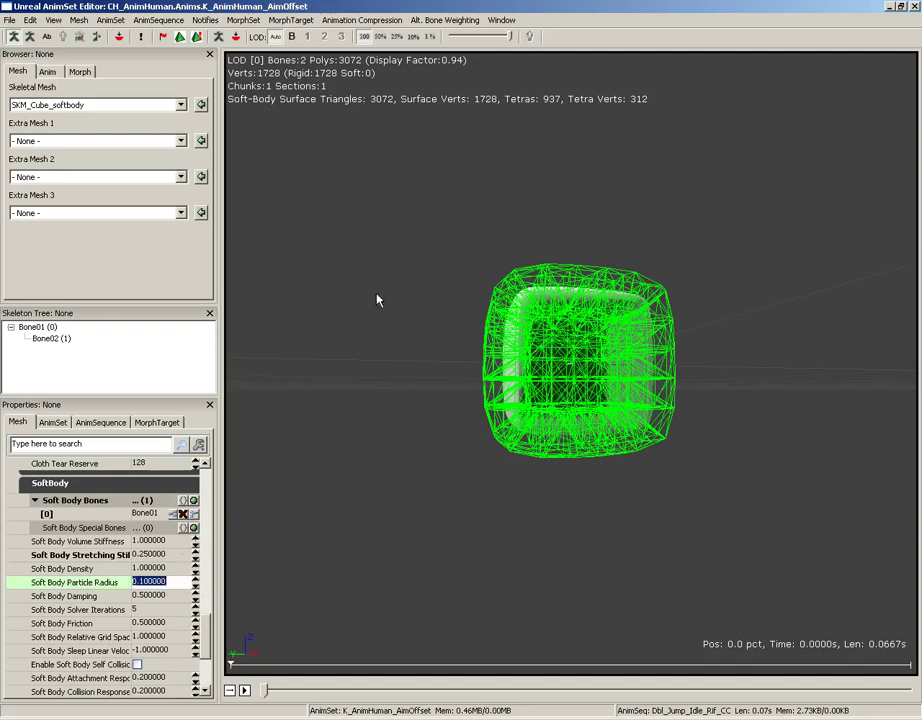
- Preview the cube's soft-body simulation from several angles and close the AnimSet Editor
drag(377, 300, 379, 288)
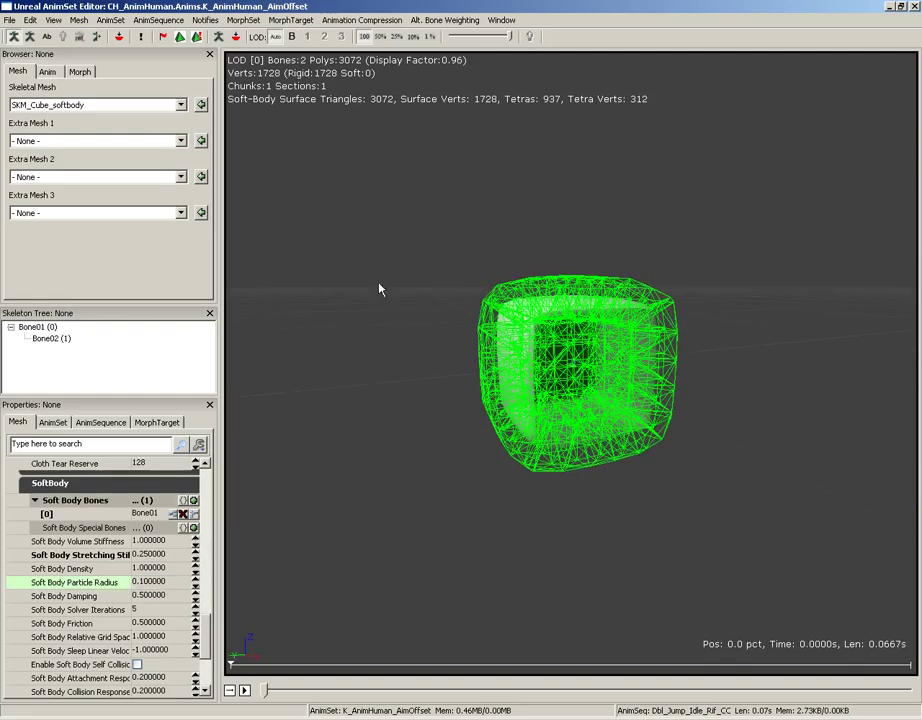
click(198, 40)
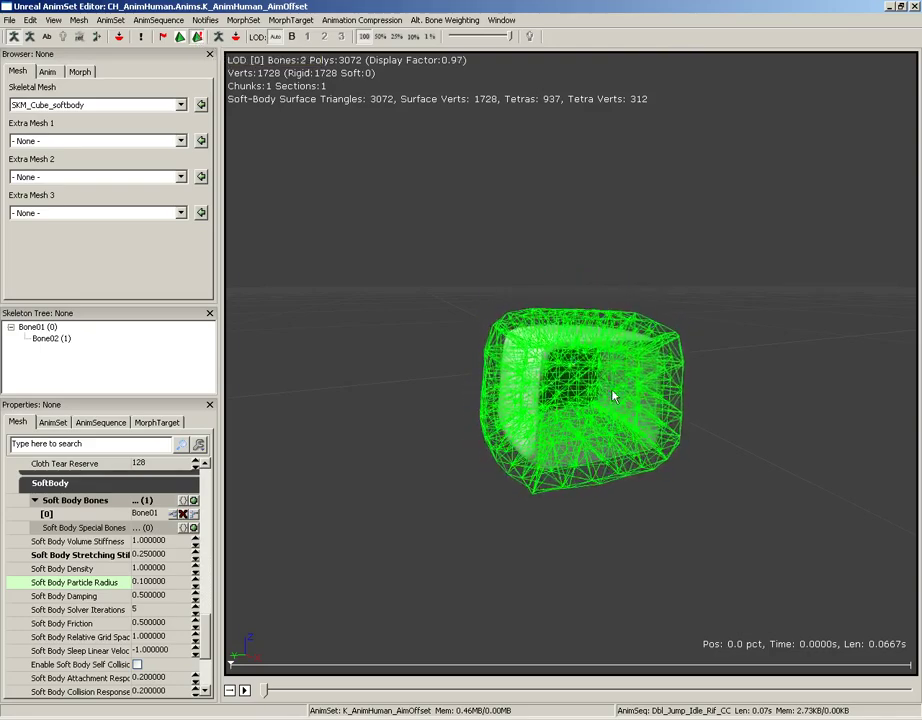
drag(671, 393, 637, 383)
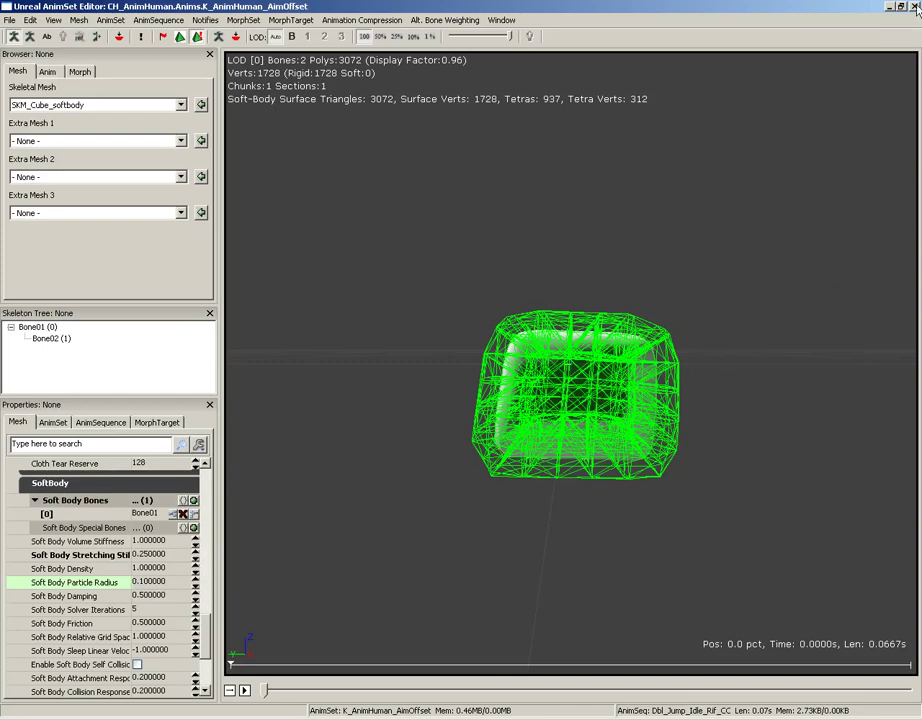
click(914, 7)
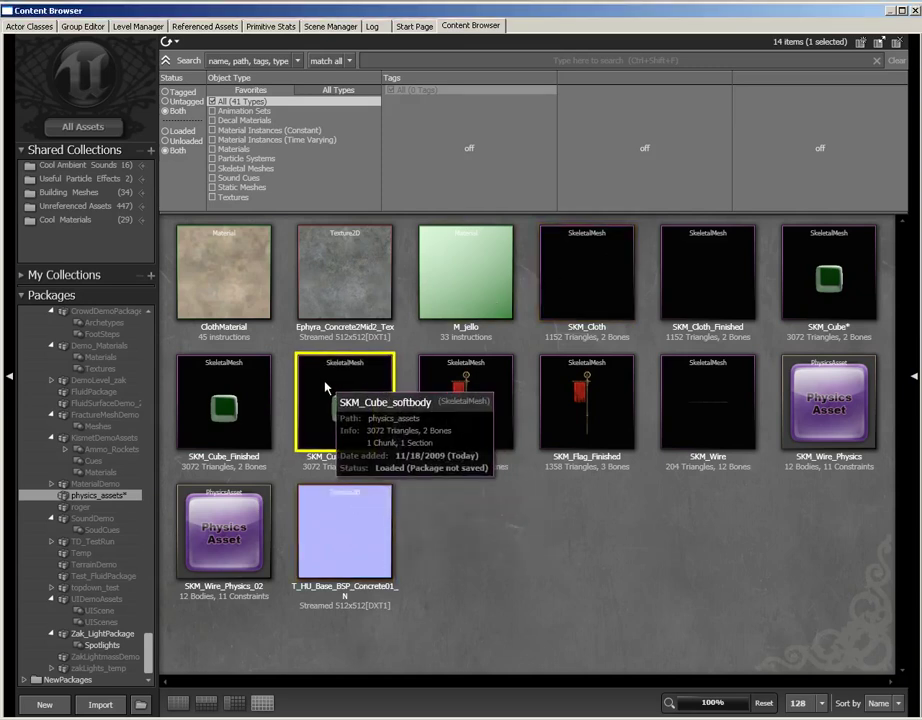
- Add a SkeletalMesh actor of SKM_Cube_softbody on the level's tiled floor and raise it into the air
click(913, 11)
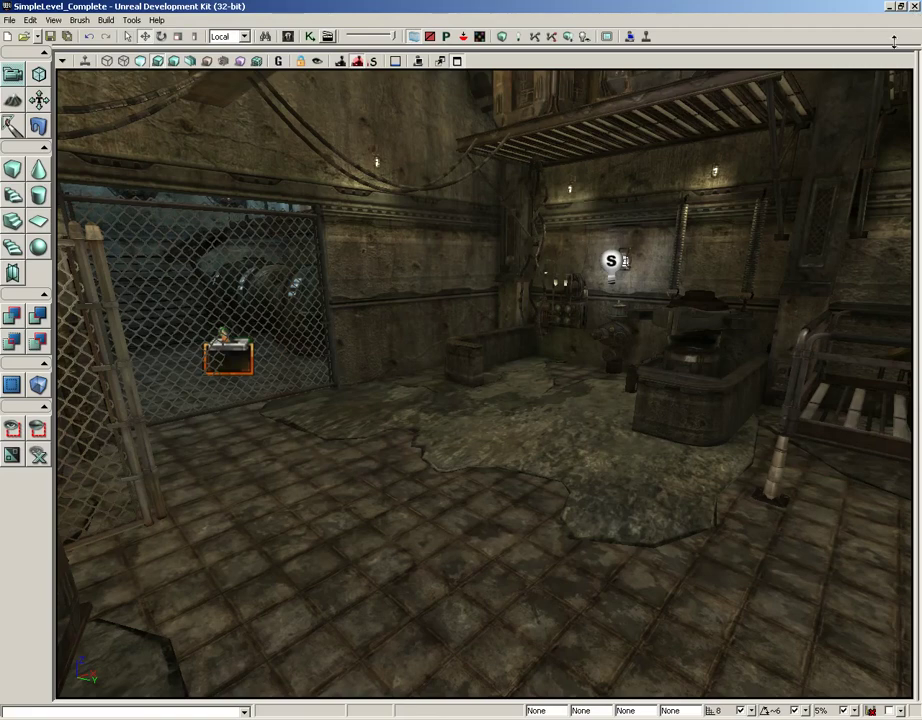
right_click(370, 533)
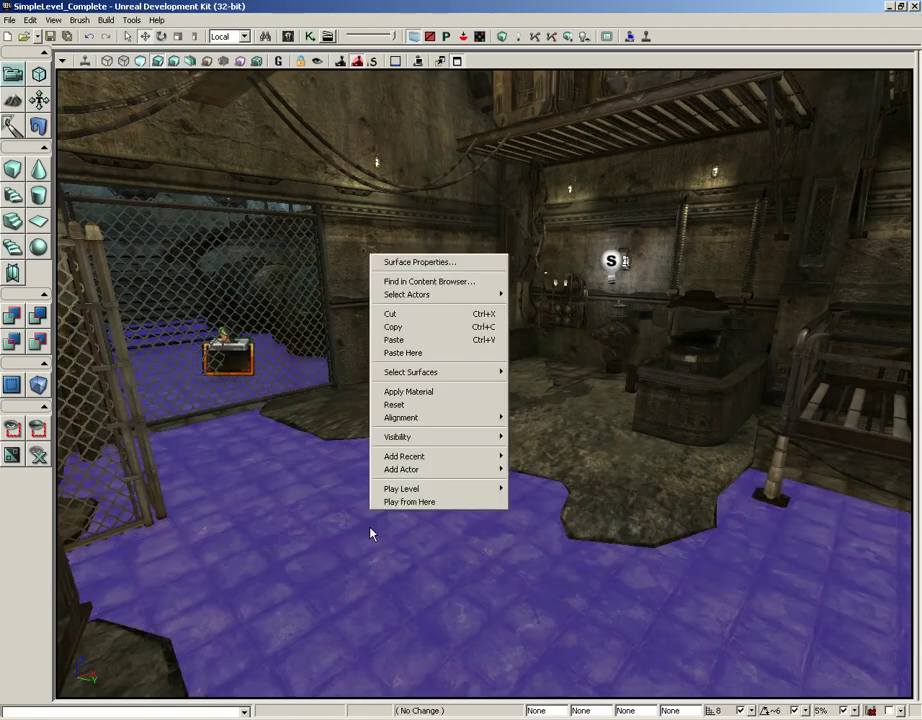
mouse_move(490, 472)
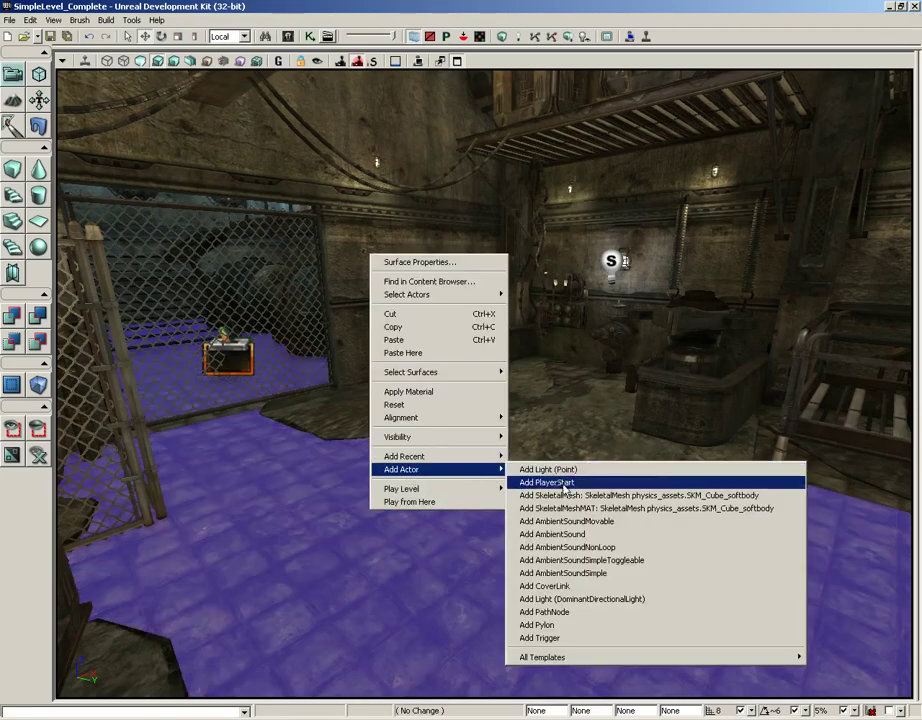
click(548, 495)
drag(366, 470, 366, 401)
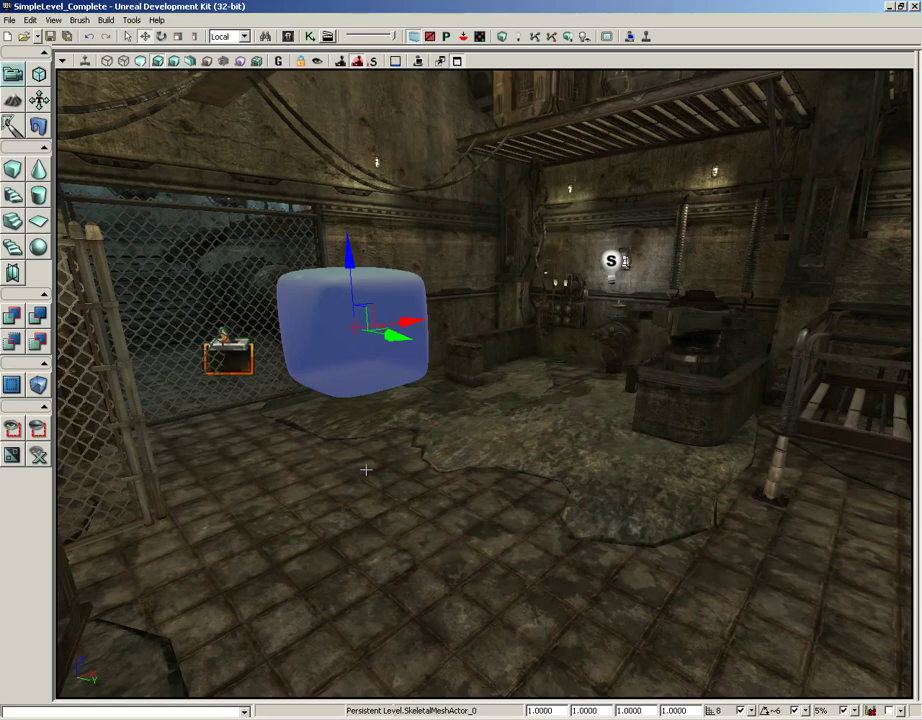
- Set the soft-body cube actor's Collision Type to COLLIDE_BlockWeapons
key(F4)
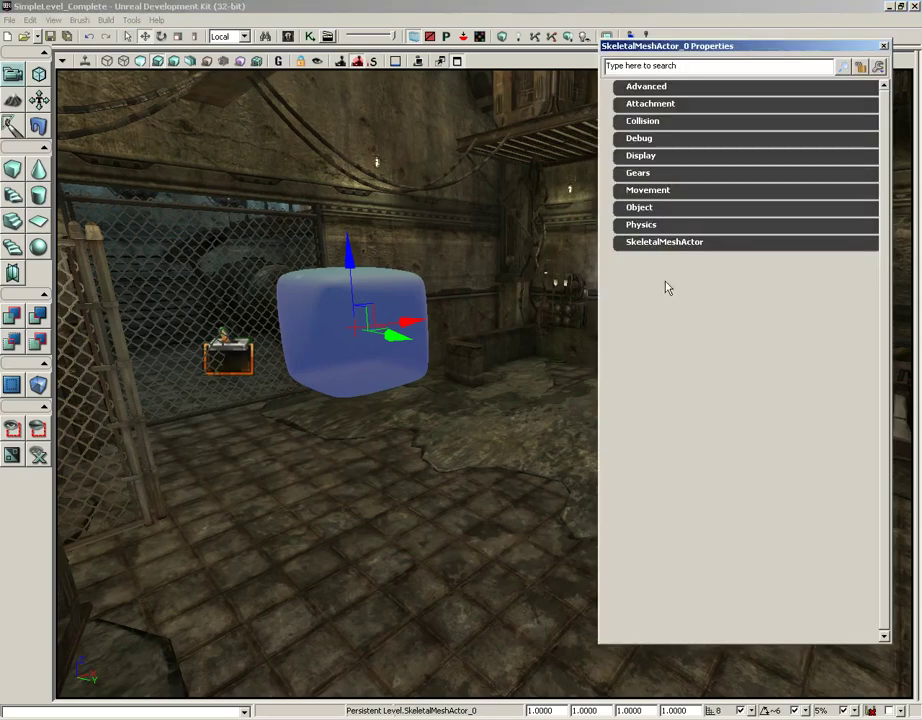
click(644, 122)
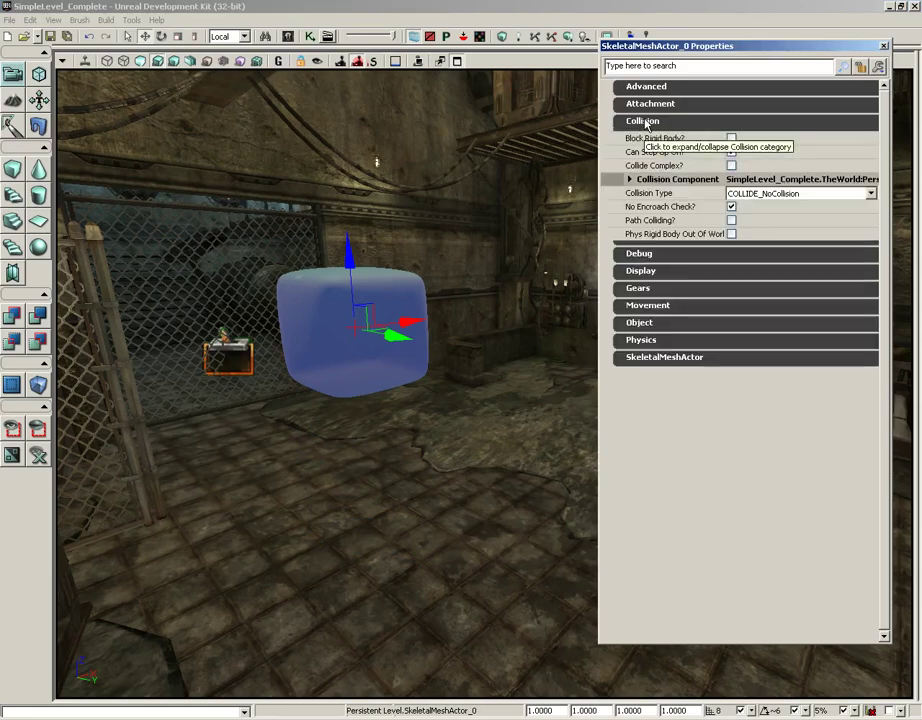
click(731, 152)
click(752, 194)
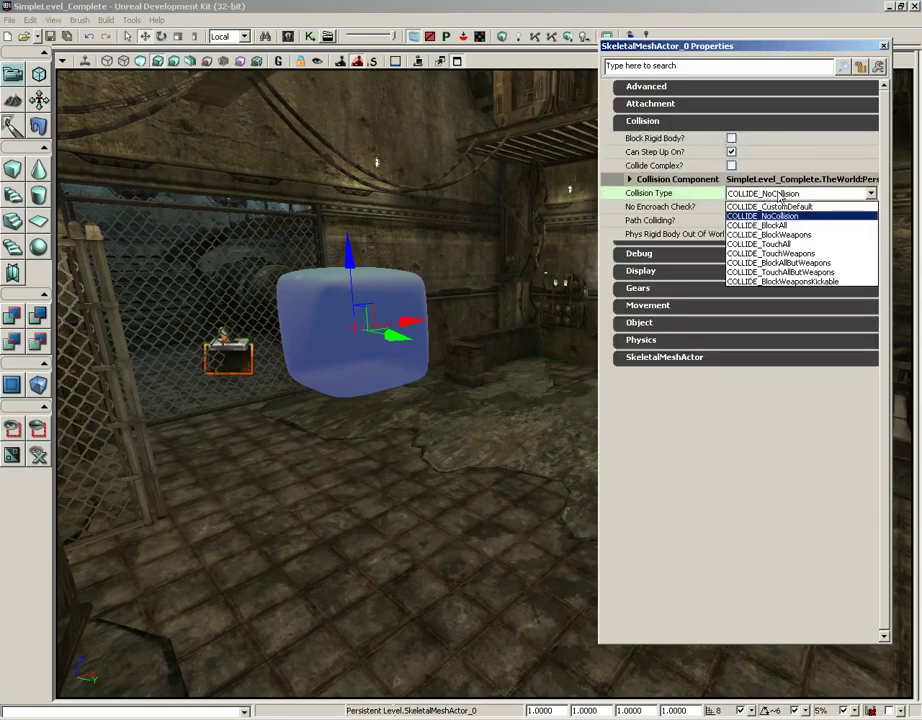
click(735, 234)
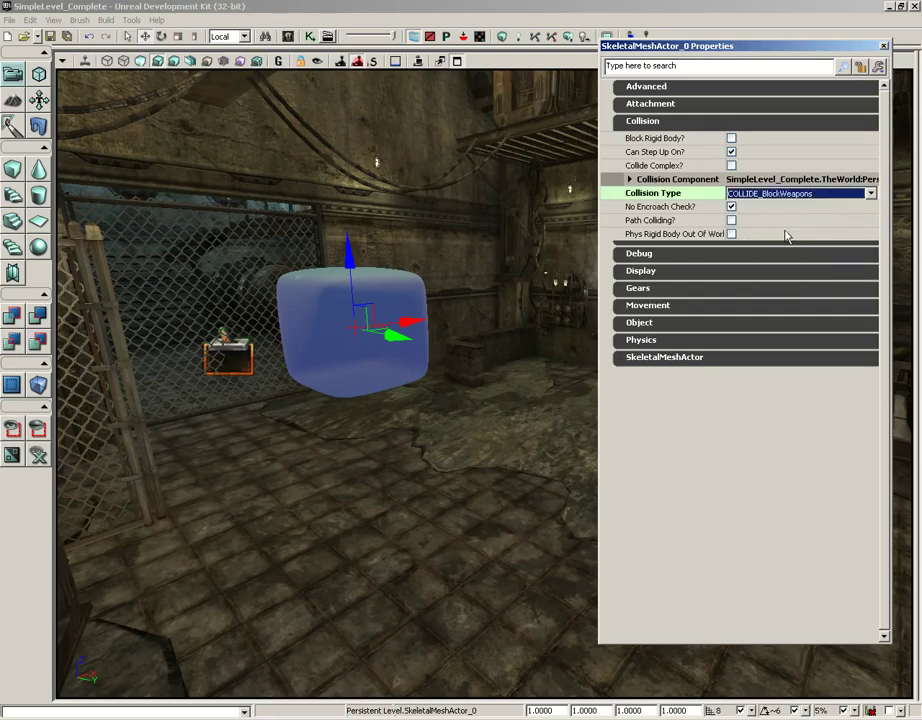
click(672, 122)
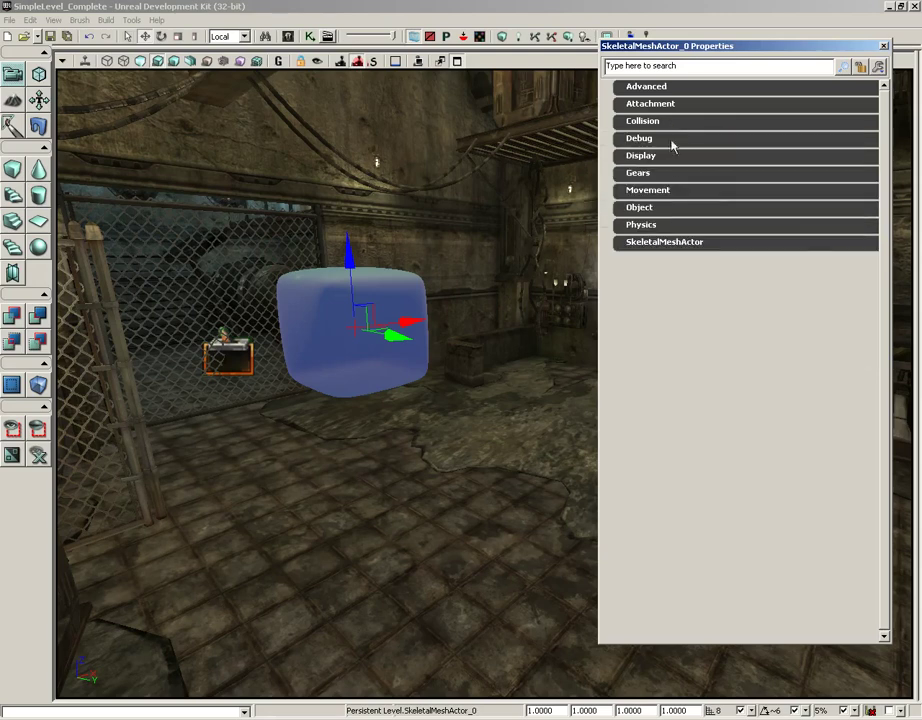
- Turn on Enable Soft Body Simulation and Soft Body Awake On Startup in the cube actor's skeletal mesh component
click(643, 243)
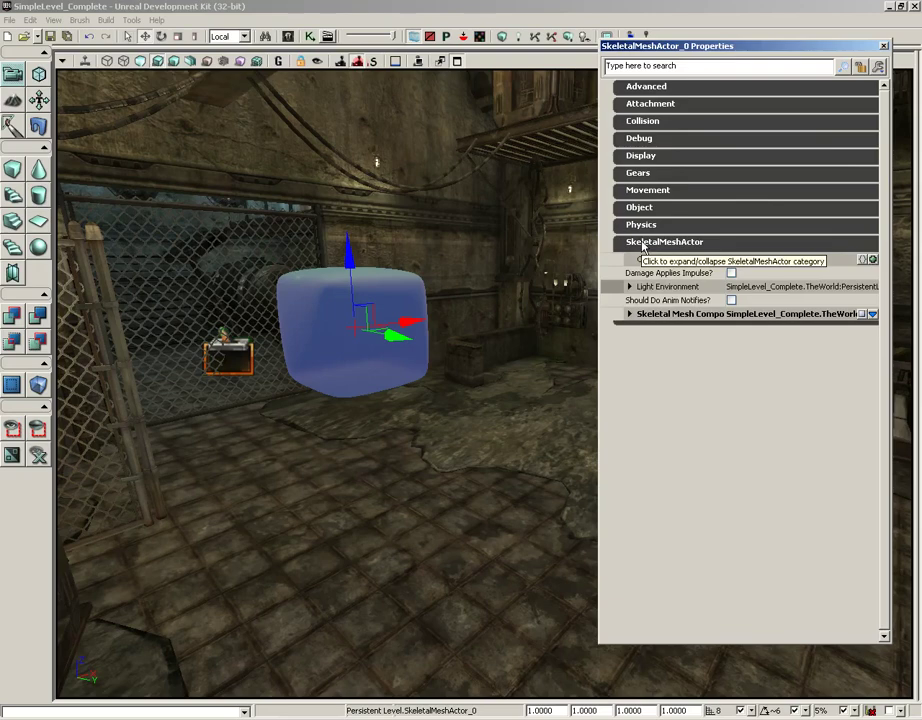
click(629, 314)
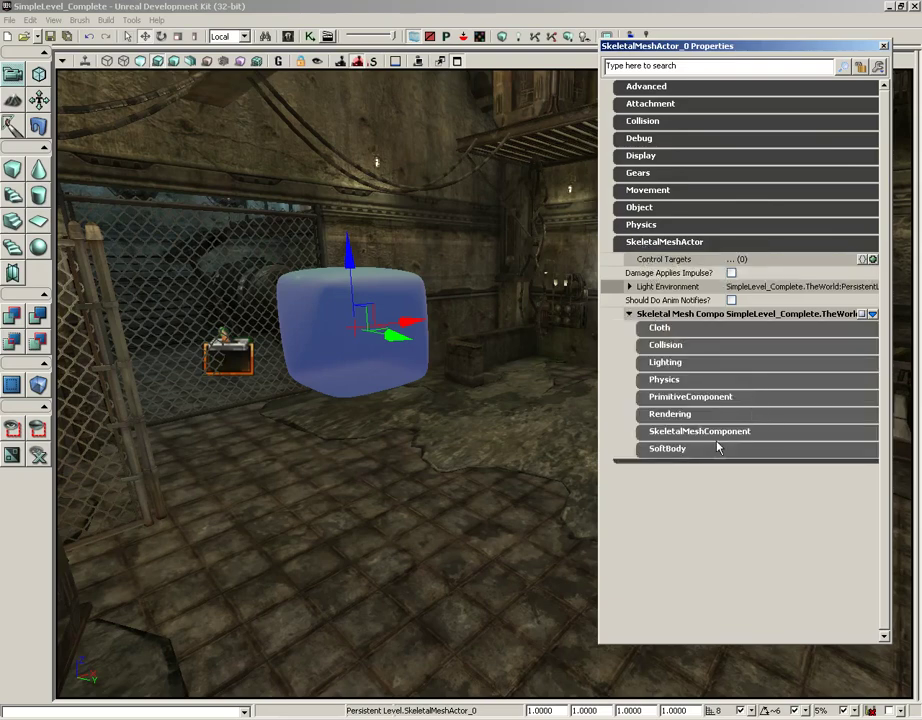
click(670, 449)
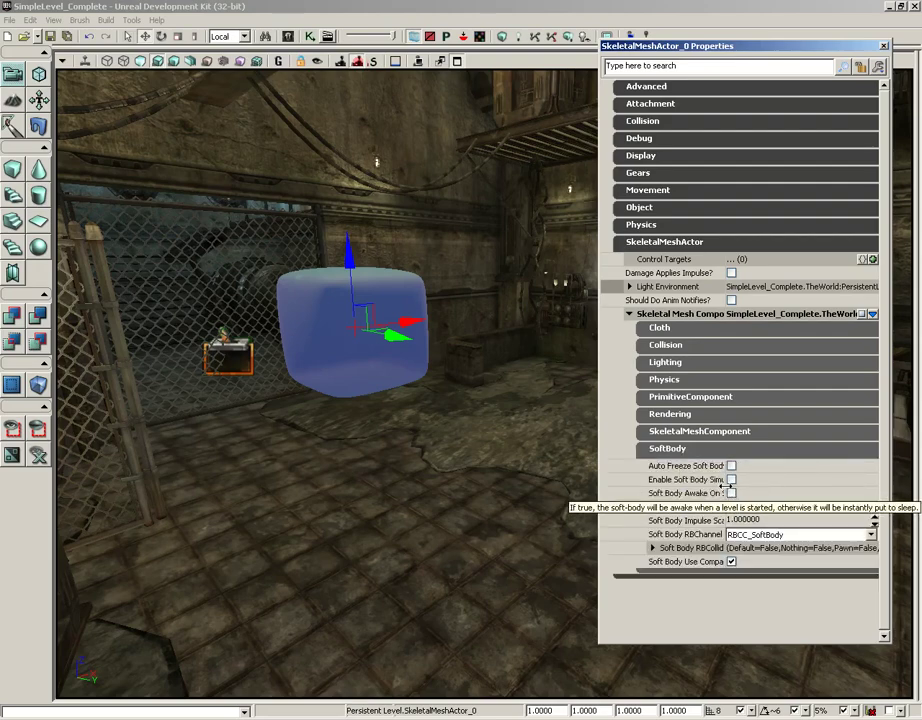
drag(761, 487, 766, 487)
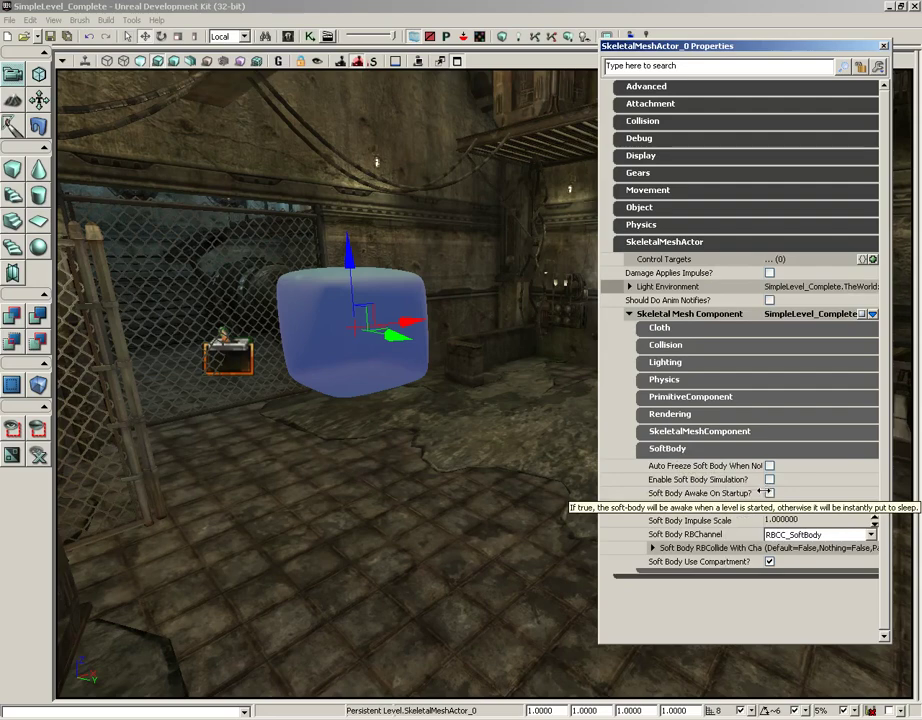
click(769, 480)
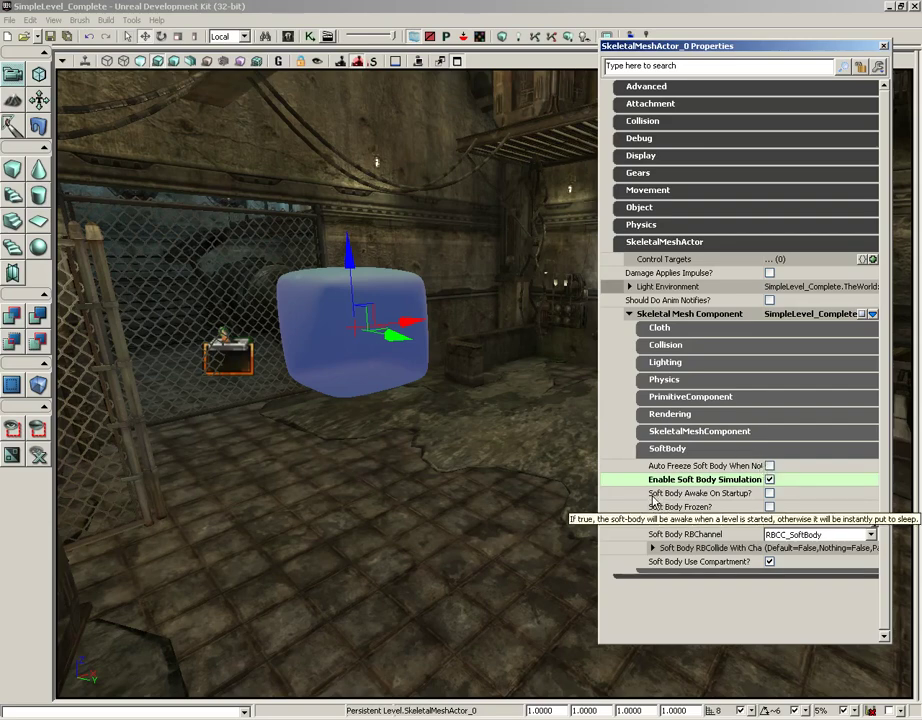
click(769, 493)
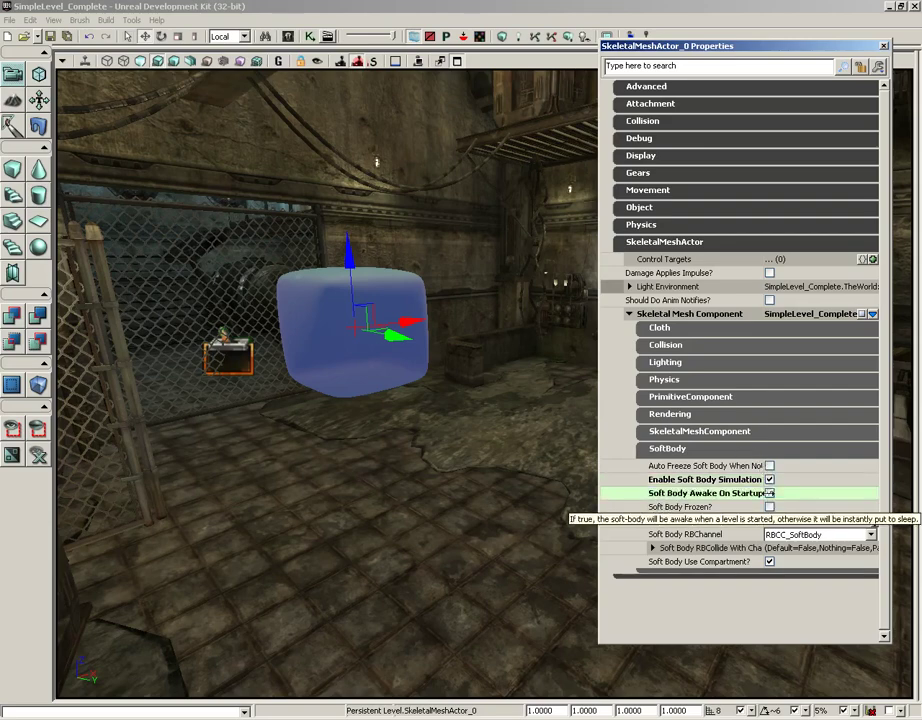
- Make the cube's soft body collide with the Default and Gameplay Physics channels, and close its properties
click(654, 548)
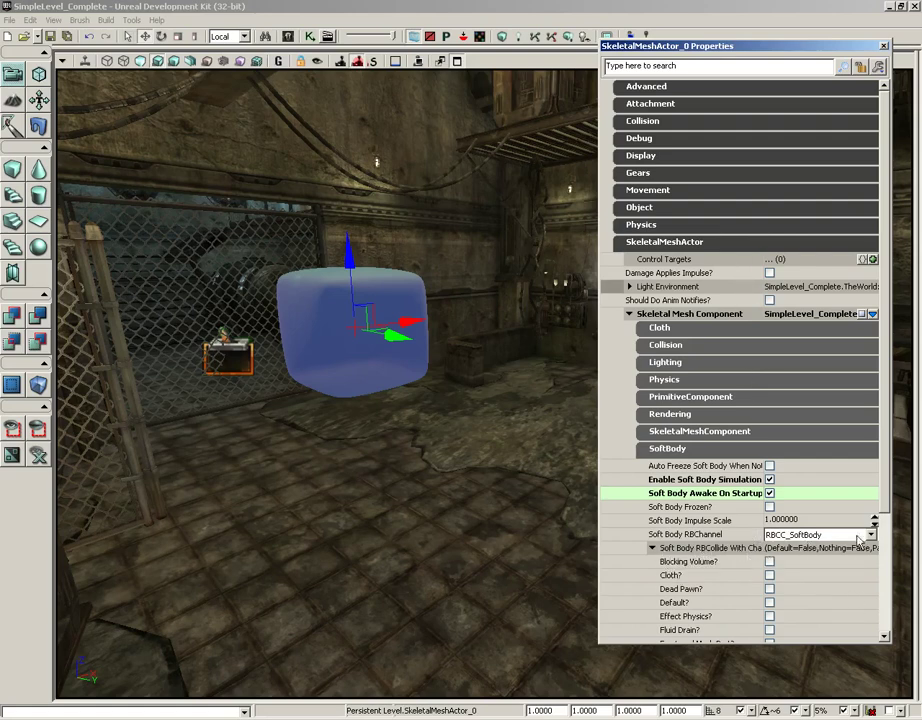
scroll(886, 455, down, 3)
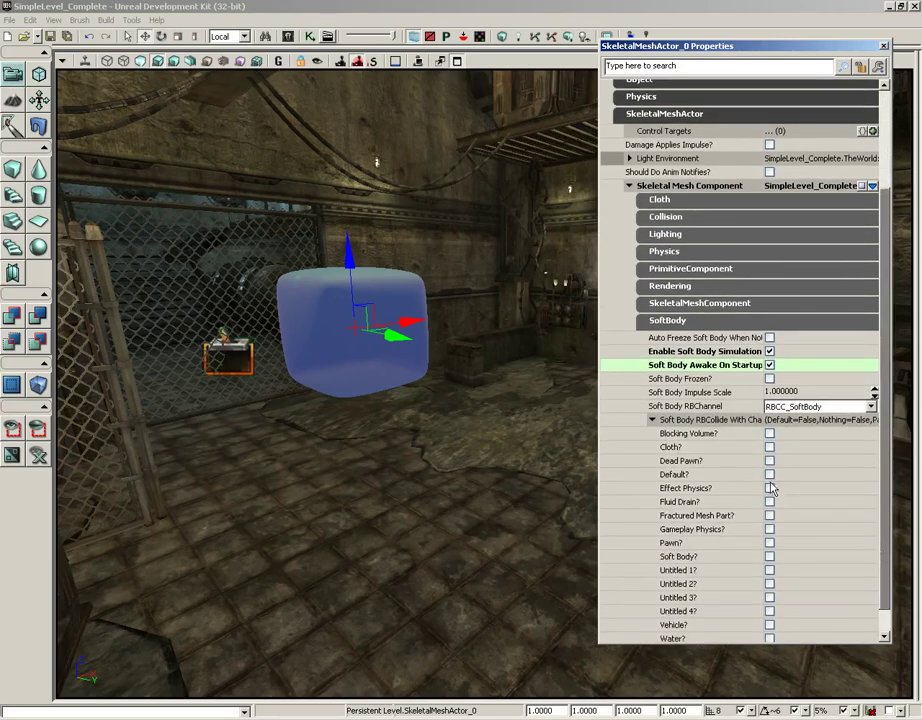
click(769, 474)
click(769, 529)
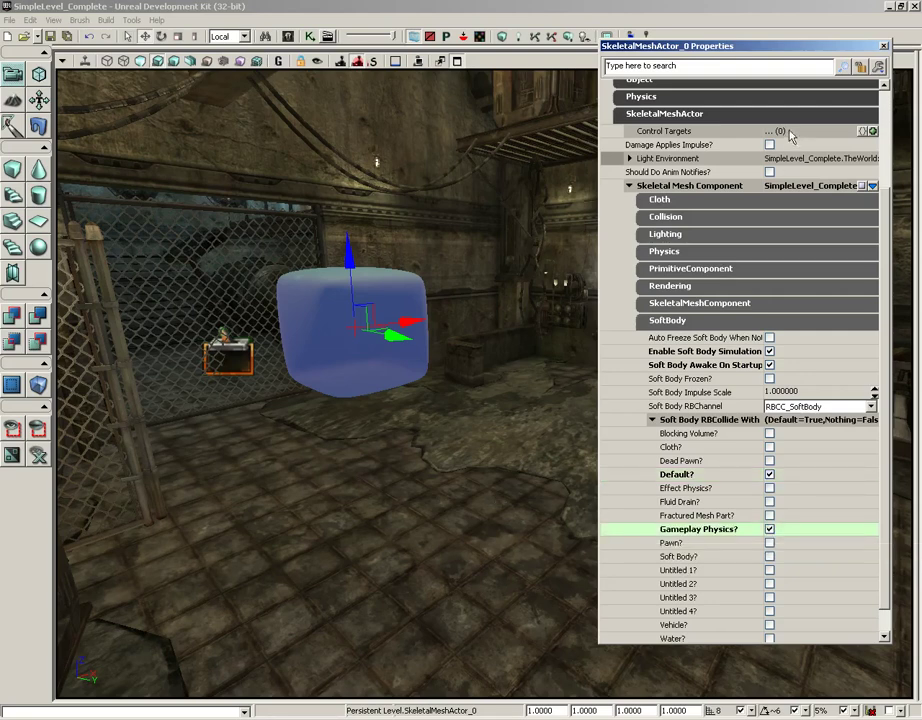
click(884, 46)
- Select the uppermost stacked crate's static mesh, find it in the Content Browser, and return to the level
right_drag(628, 446, 607, 469)
mouse_move(607, 469)
mouse_down()
mouse_move(595, 494)
mouse_move(622, 457)
mouse_move(615, 460)
mouse_up()
click(274, 305)
drag(428, 412, 476, 405)
right_click(350, 292)
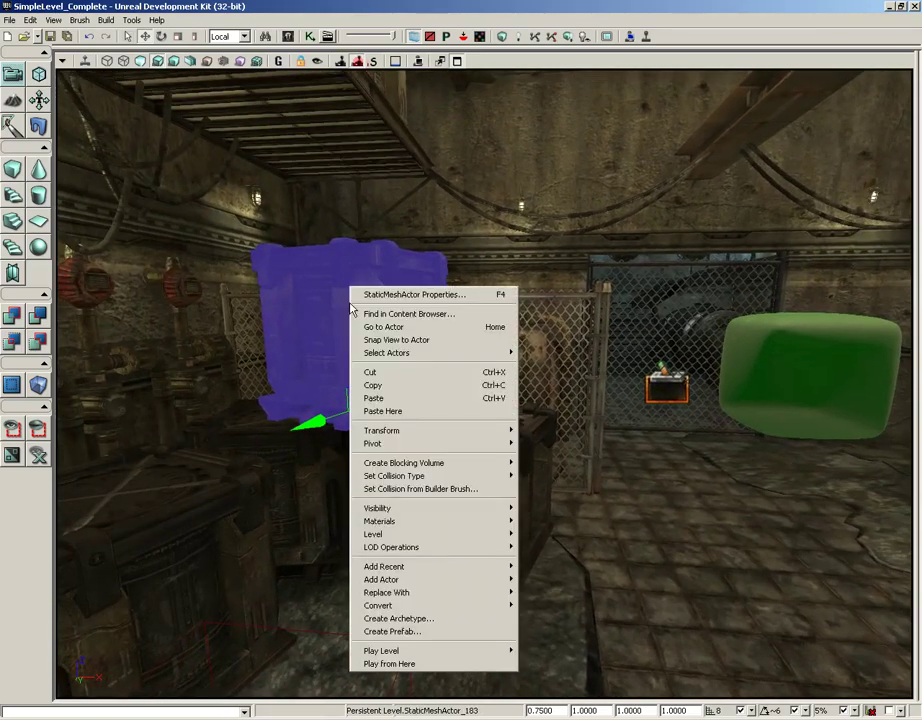
click(395, 313)
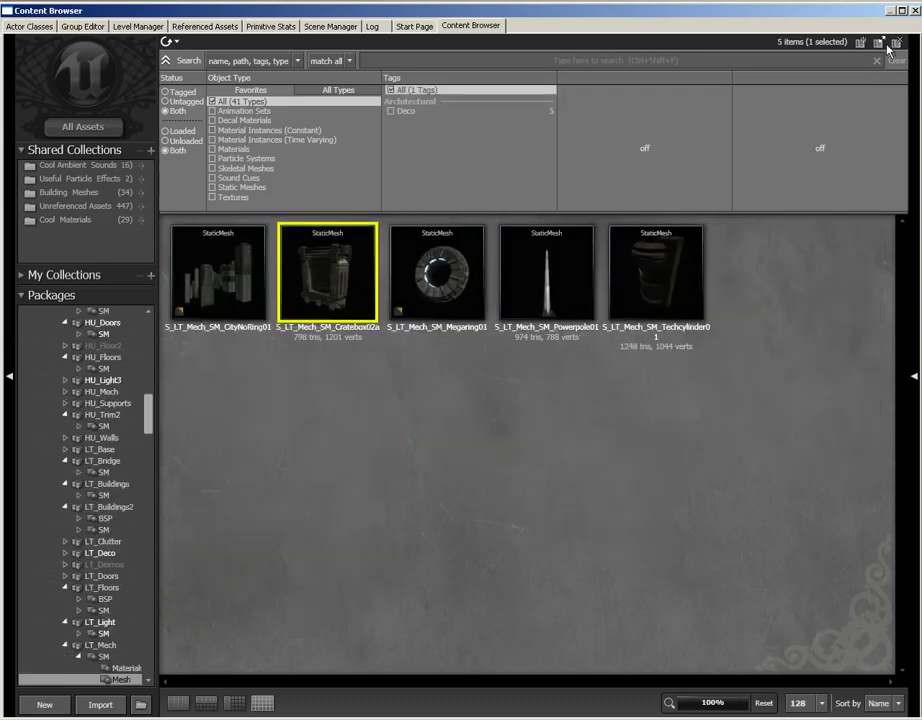
key(alt+Tab)
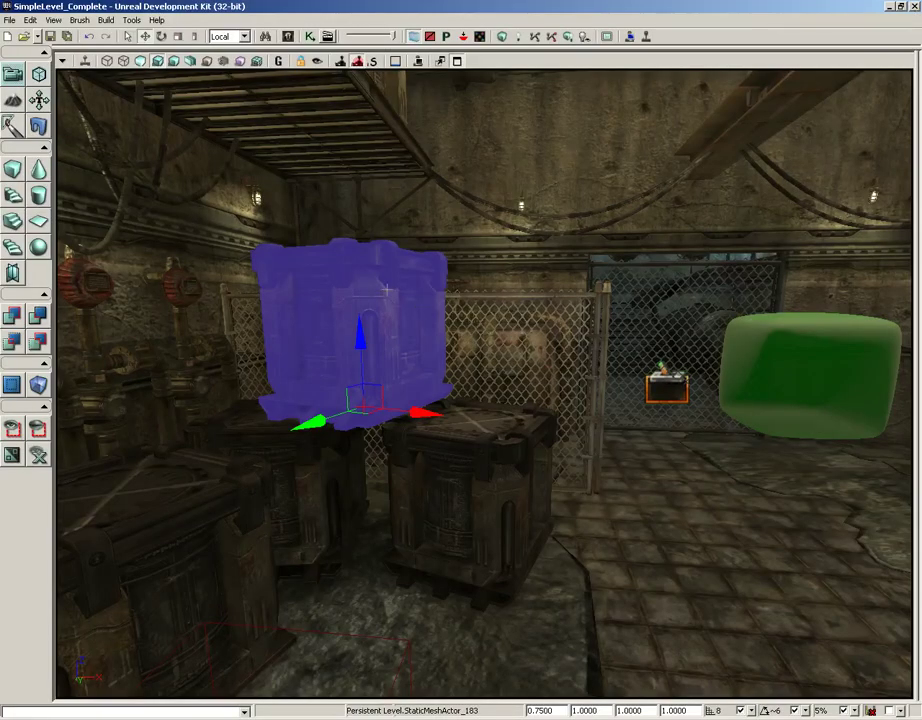
- Replace the uppermost stacked crate with a RigidBody of the static mesh S_LT_Mech_SM_Cratebox02a
right_click(357, 289)
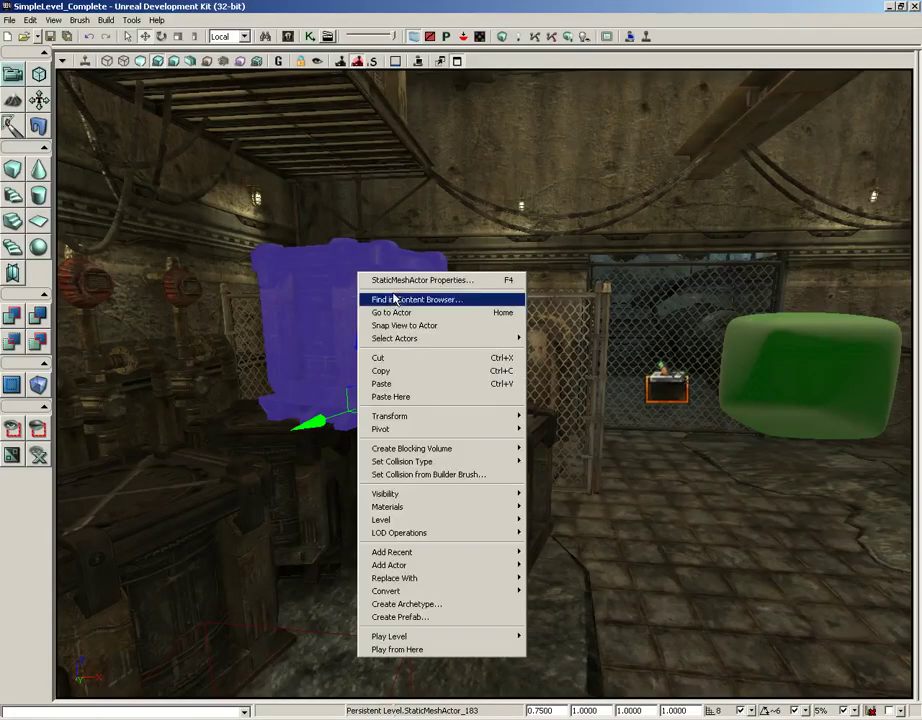
mouse_move(407, 578)
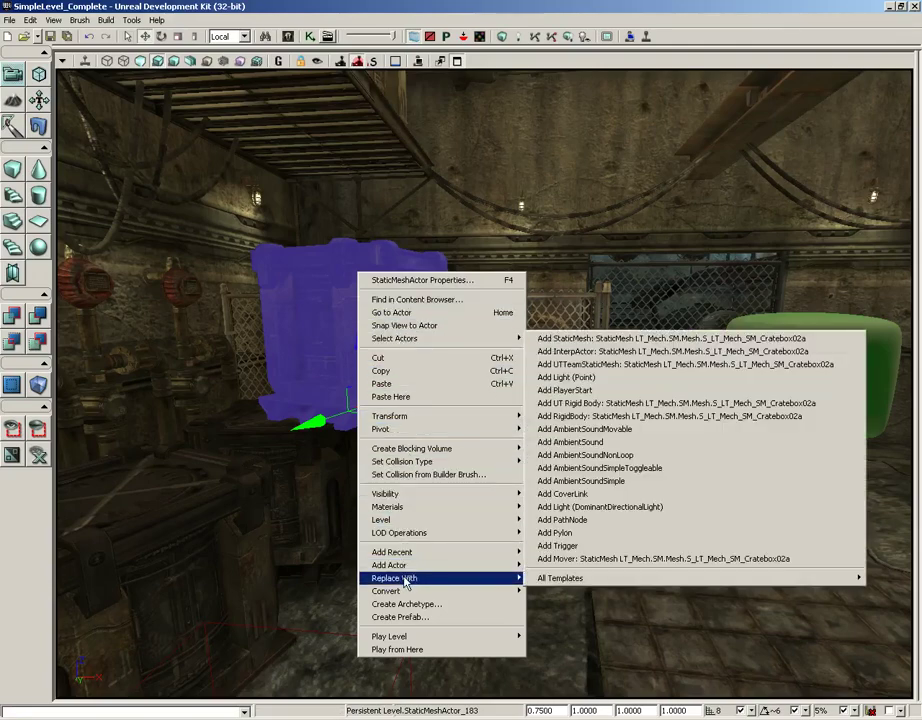
click(676, 416)
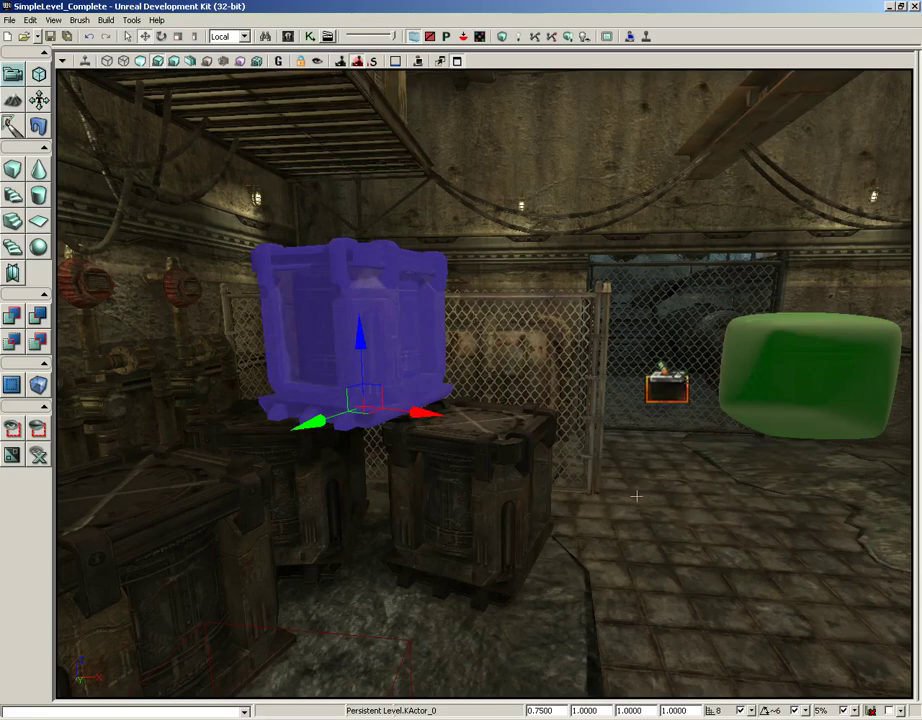
- Play the level in the editor, move up to the green jello cube to test its soft-body physics, and end the play session
right_drag(636, 496, 674, 545)
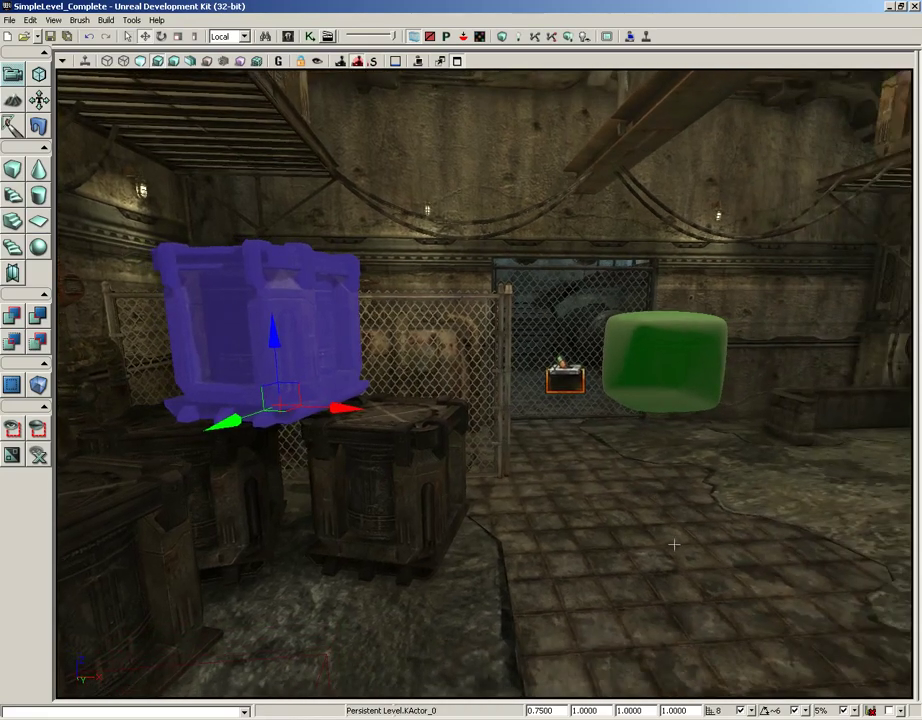
click(646, 36)
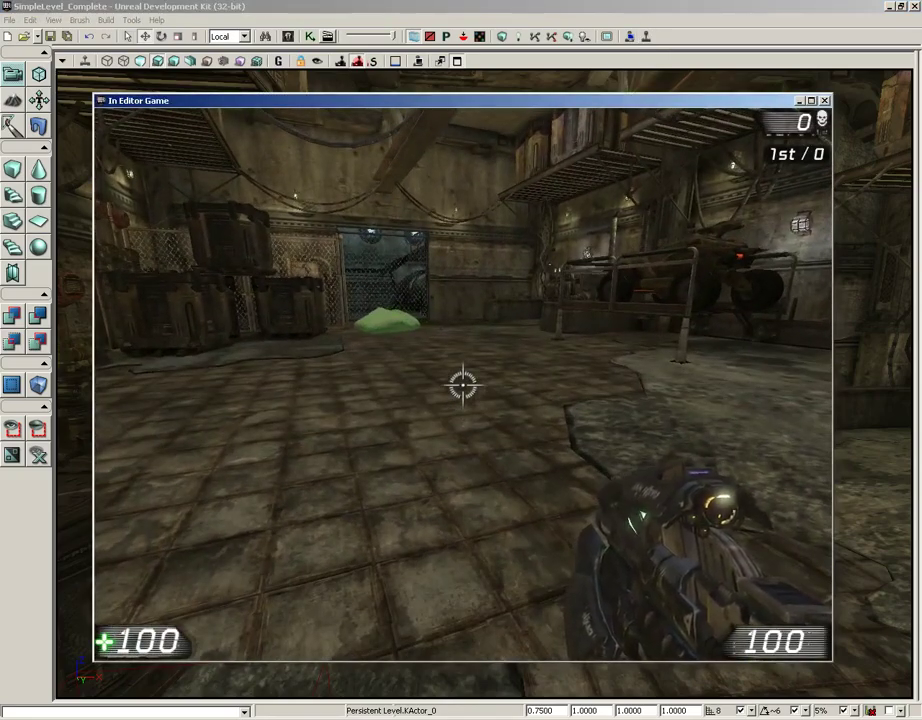
key(w)
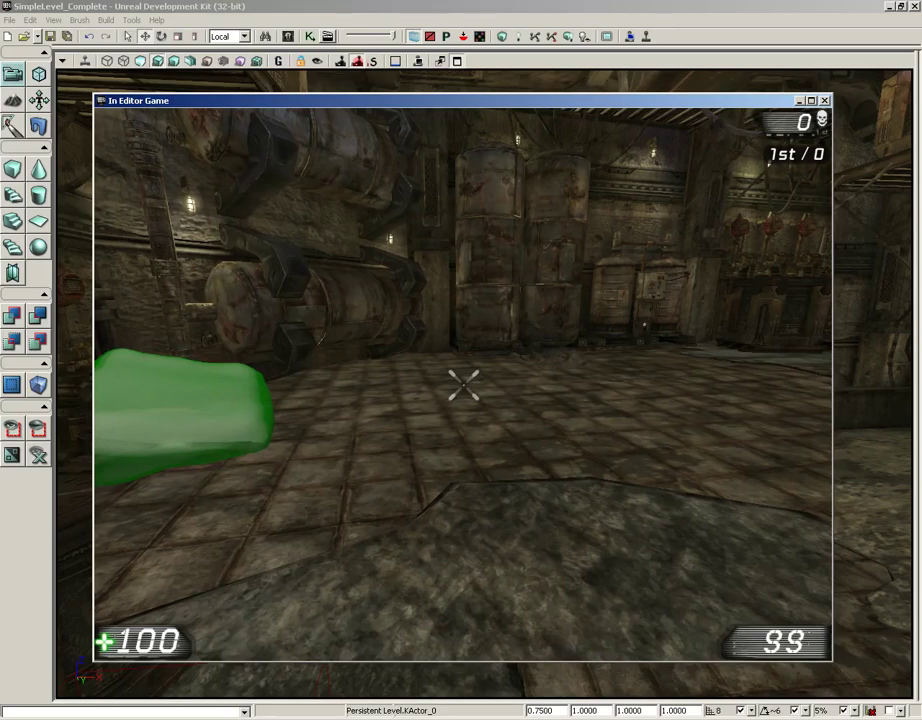
key(Escape)
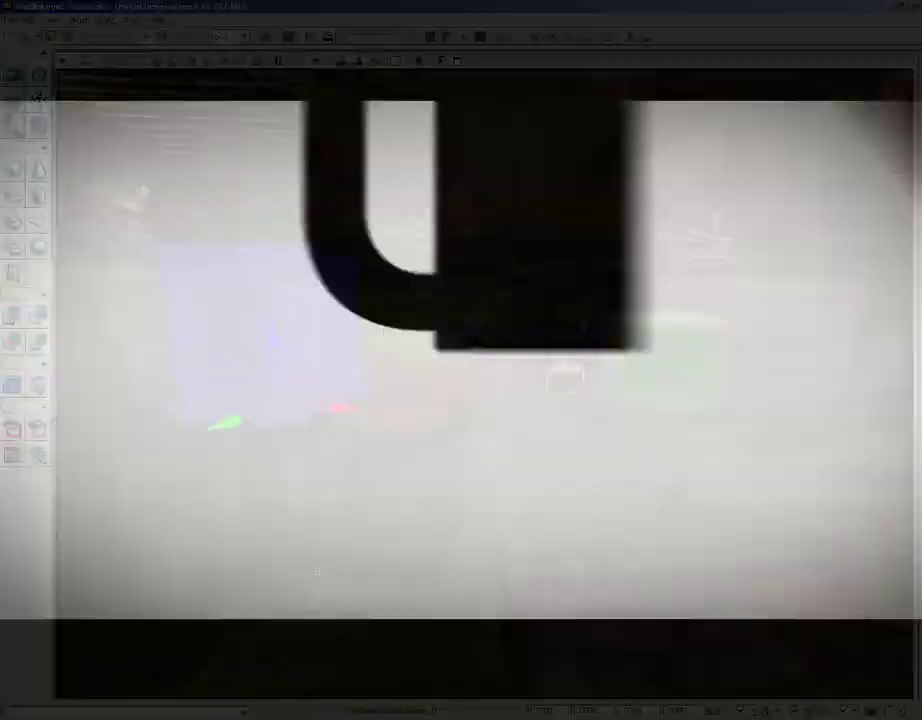